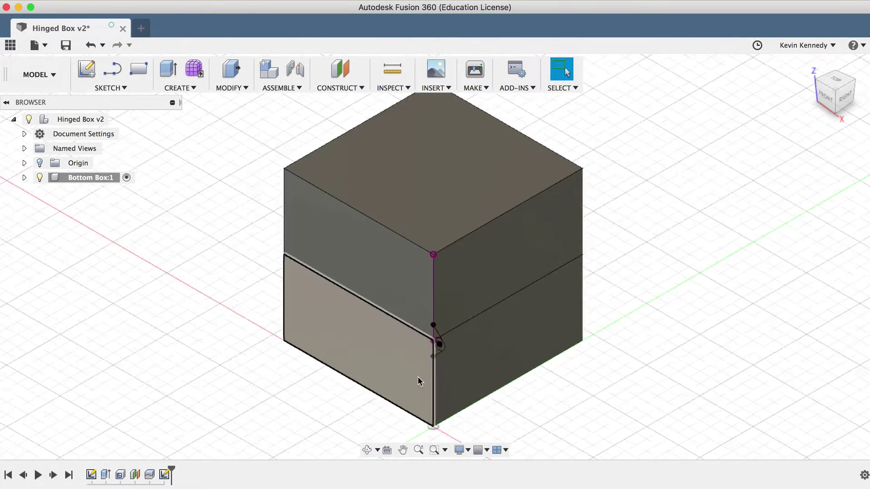
Step: Extrude the lower triangular hinge profile together with the outer ring profile about 44 mm along the back of the box
scroll(418, 376, "up", 5)
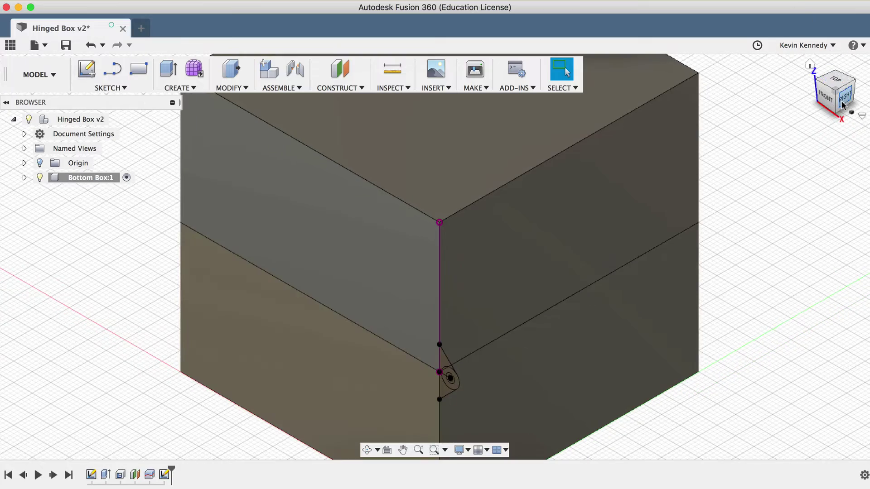
left_click_drag(827, 68, 771, 113)
scroll(149, 308, "up", 3)
scroll(148, 309, "left", 5)
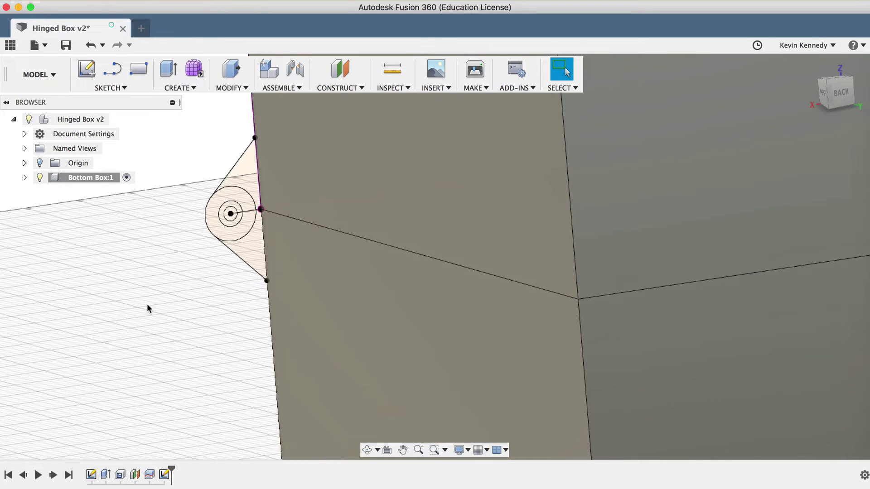
scroll(148, 308, "left", 3)
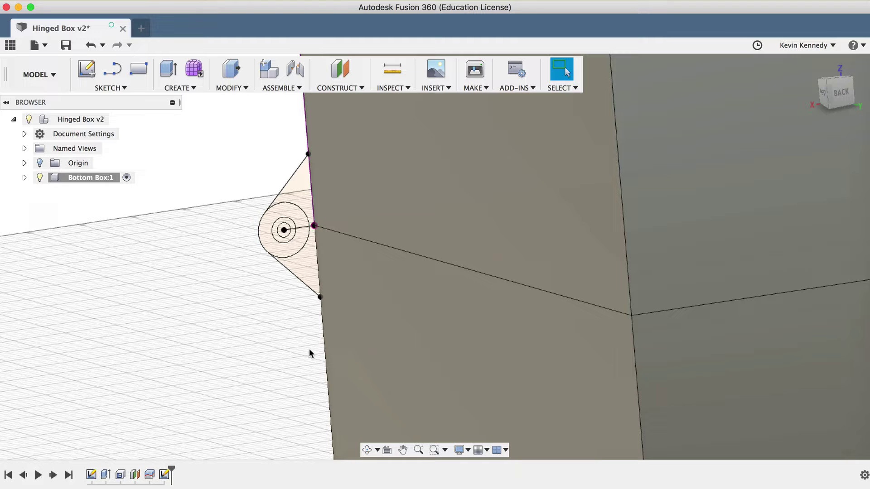
left_click(299, 269)
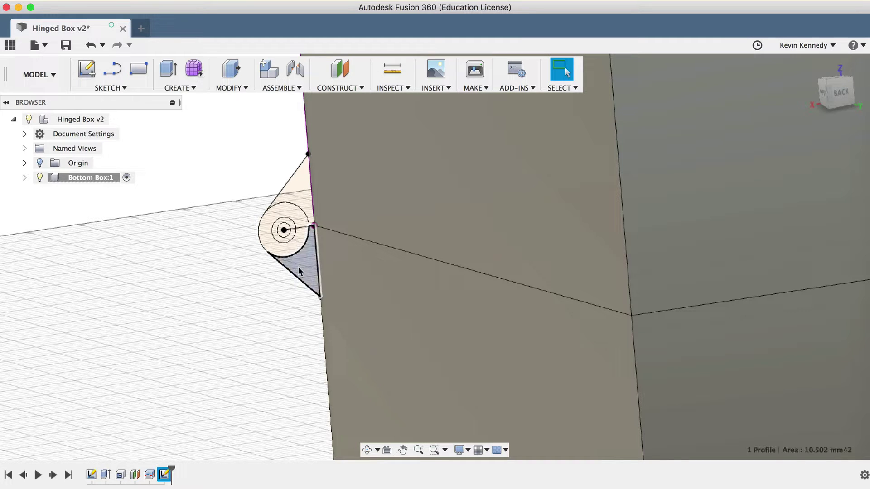
left_click(278, 255, "shift")
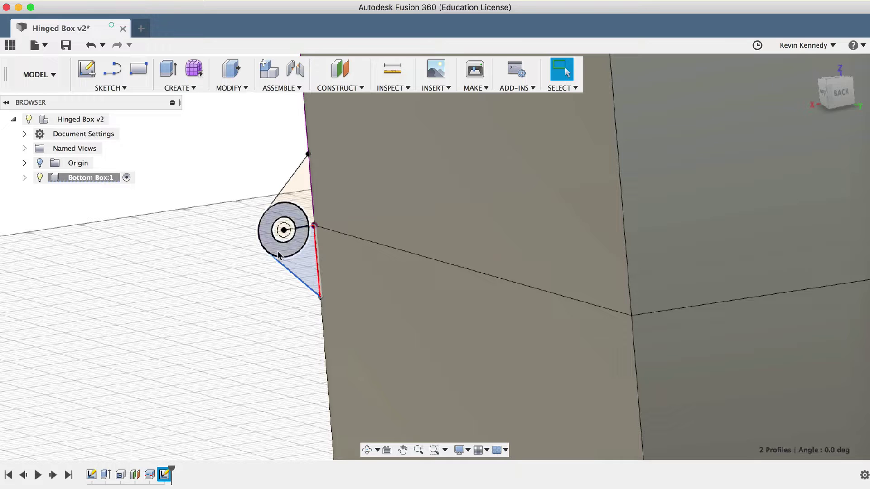
right_click(278, 255)
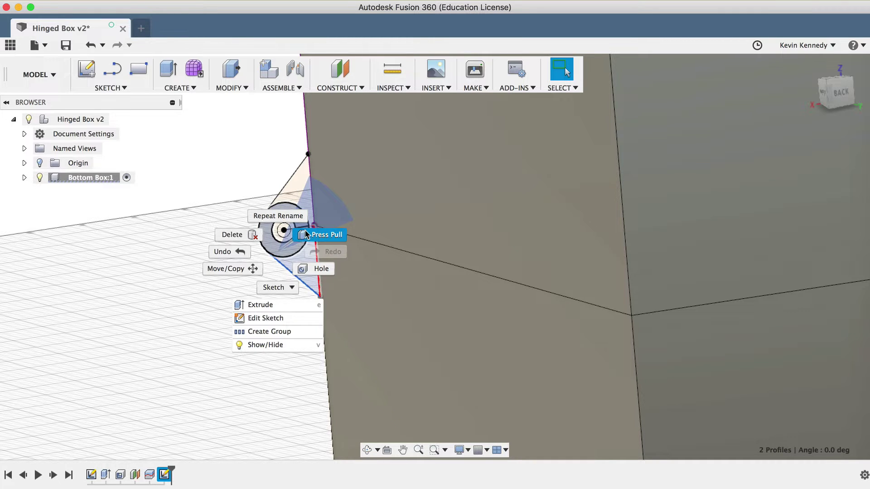
left_click(306, 235)
left_click_drag(269, 229, 458, 321)
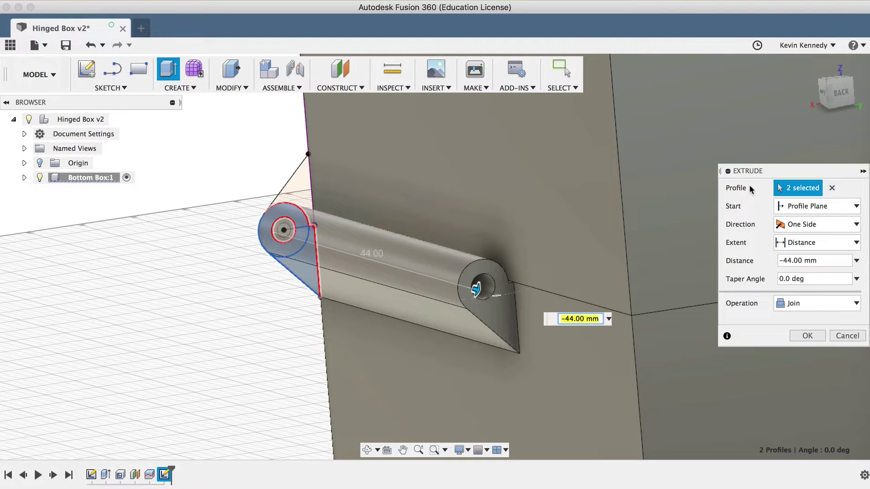
Step: End the lower hinge extrusion at the box's far side face using the second Chain Faces option, and create it as a new body
left_click_drag(723, 170, 643, 105)
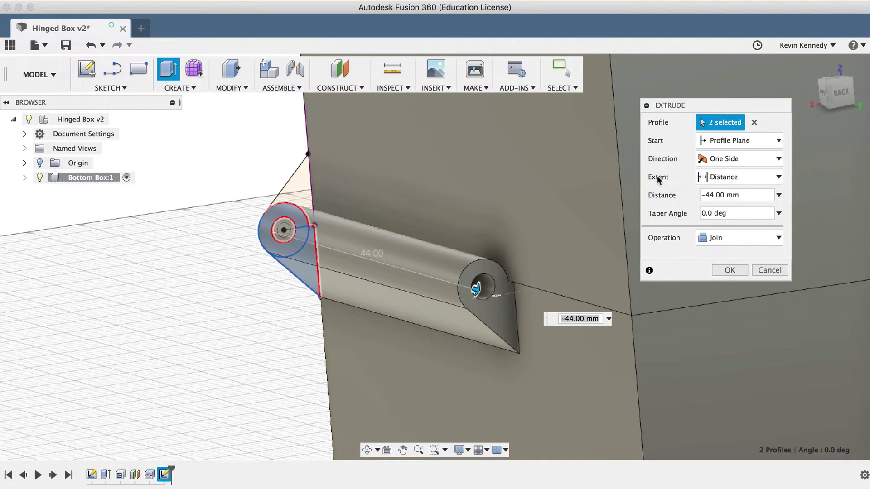
left_click(736, 177)
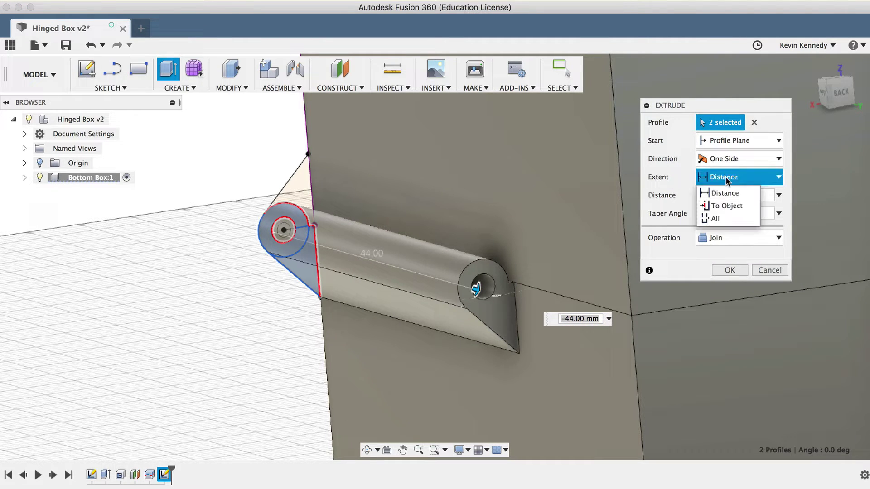
left_click(726, 204)
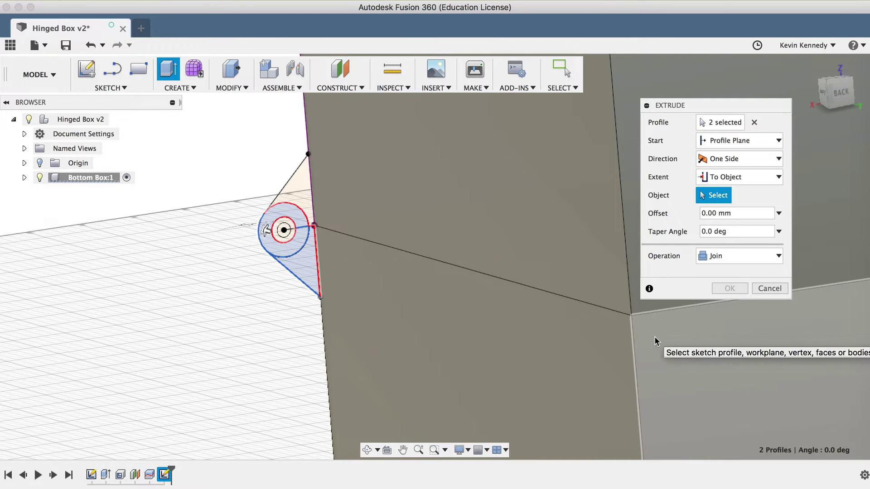
left_click(657, 342)
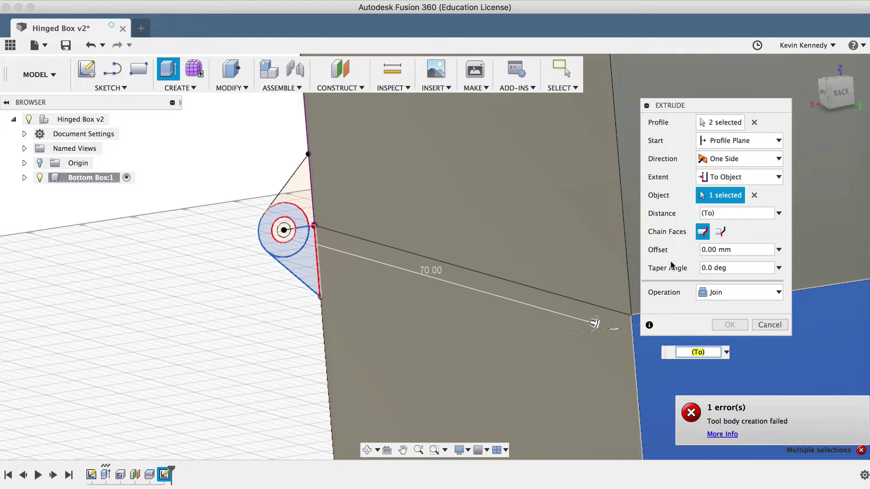
left_click(720, 233)
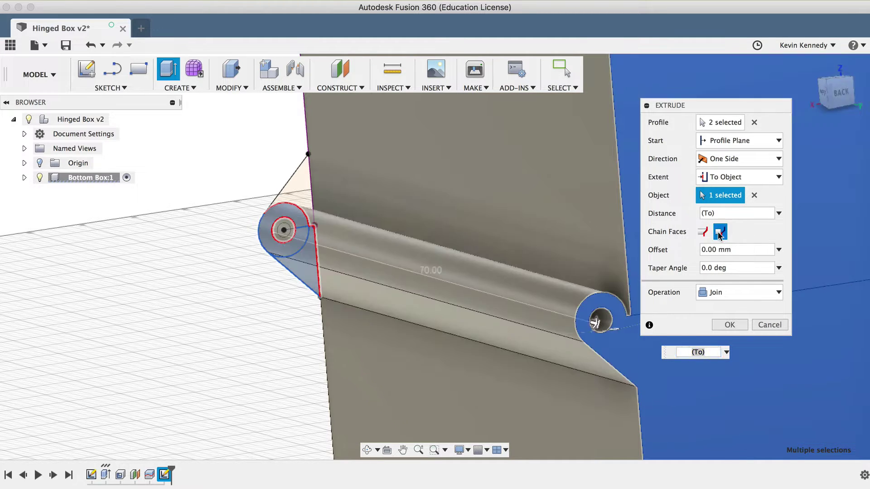
left_click(739, 292)
left_click(721, 345)
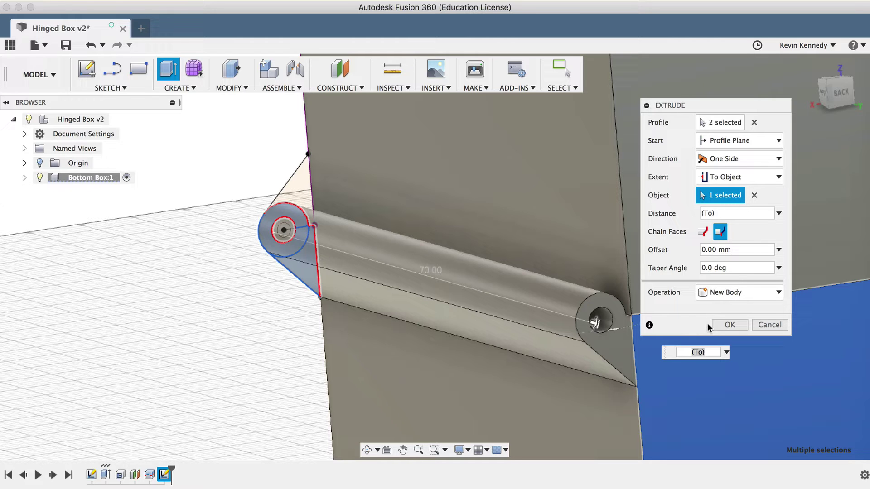
left_click(728, 324)
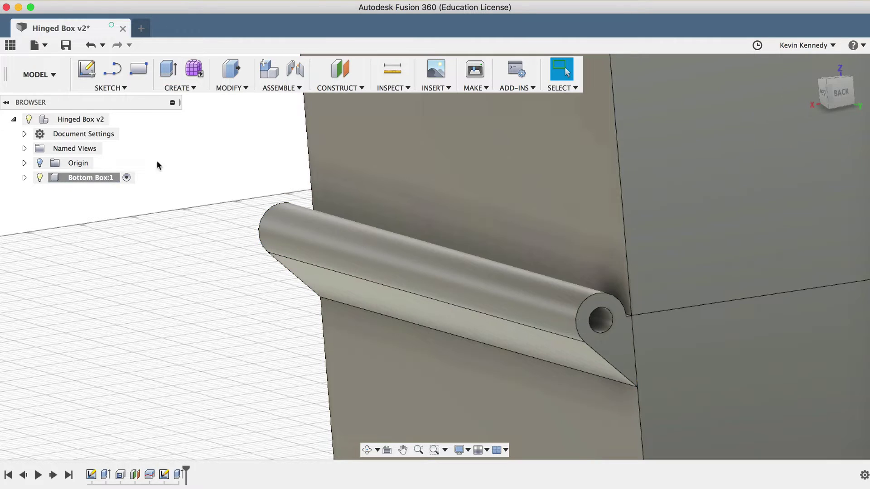
Step: Rename the newly extruded hinge body in the Bottom Box component as Bottom Hinge and hide it
left_click(23, 179)
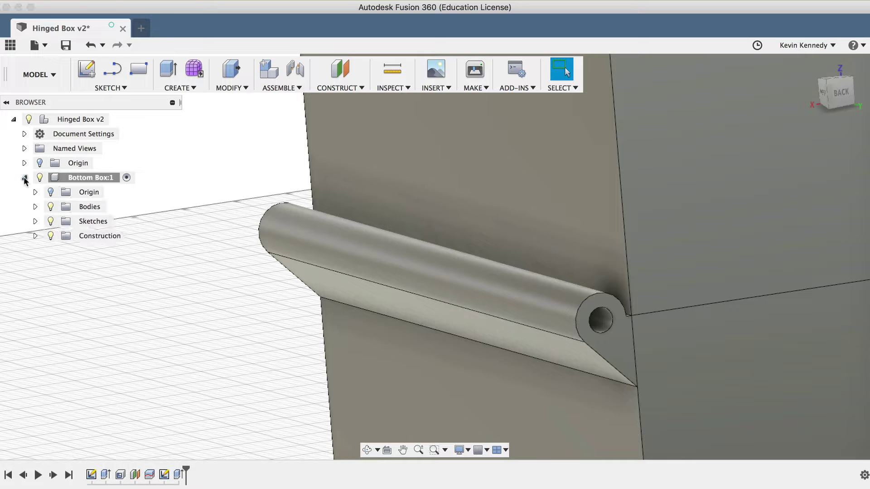
left_click(35, 206)
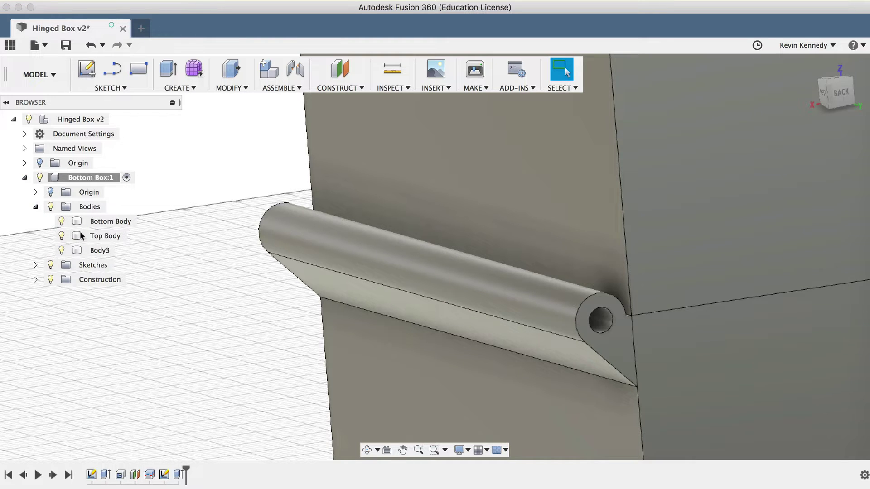
double_click(98, 250)
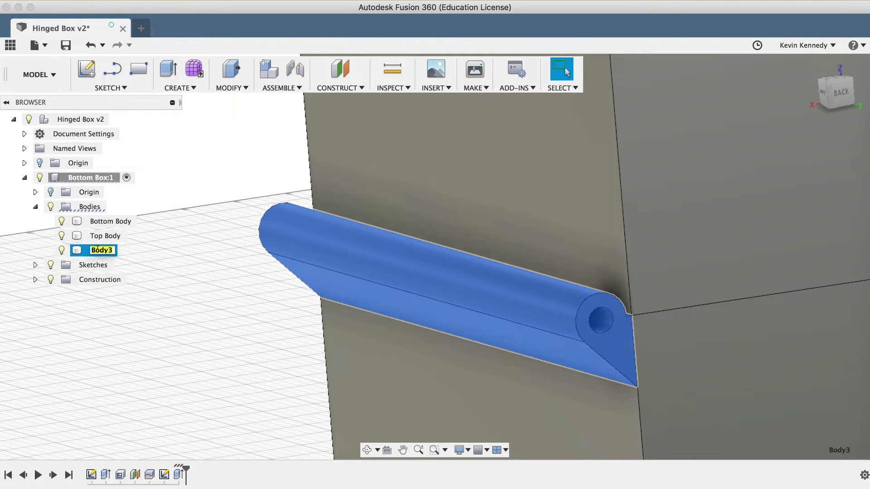
type("Bottom Hinge")
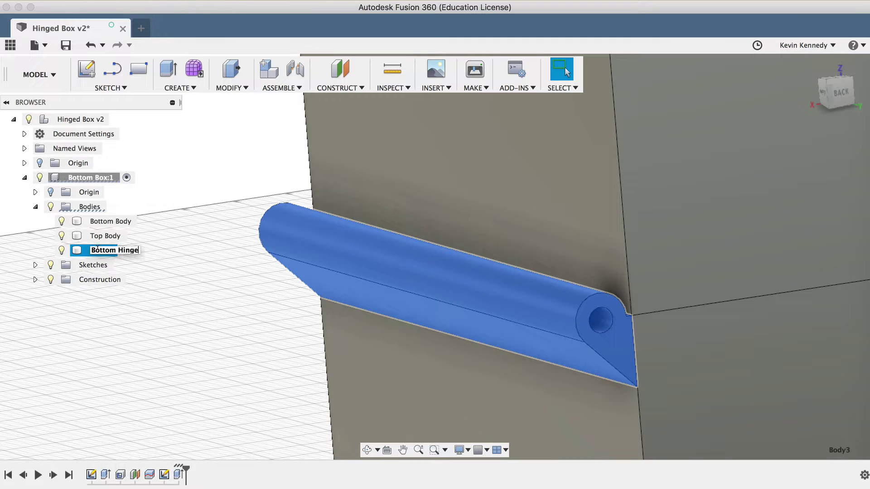
key("Return")
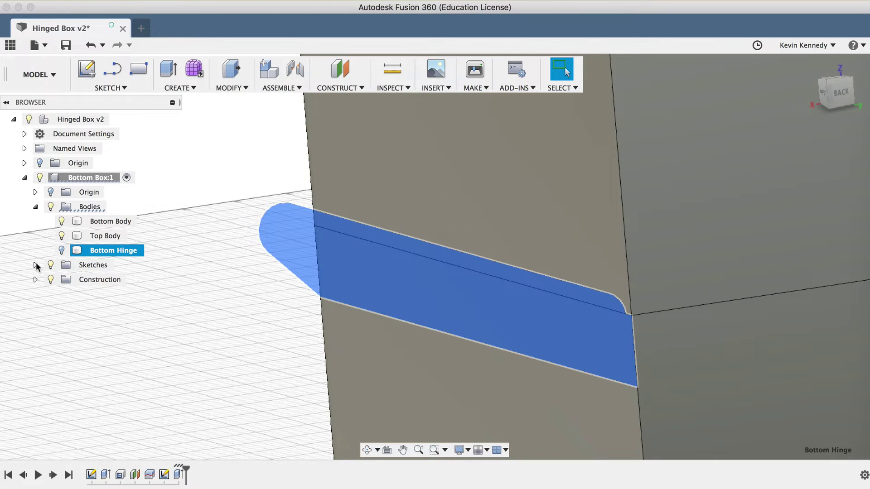
Step: Show the Hinge sketch of the Bottom Box component again and clear the selection
left_click(36, 265)
left_click(61, 293)
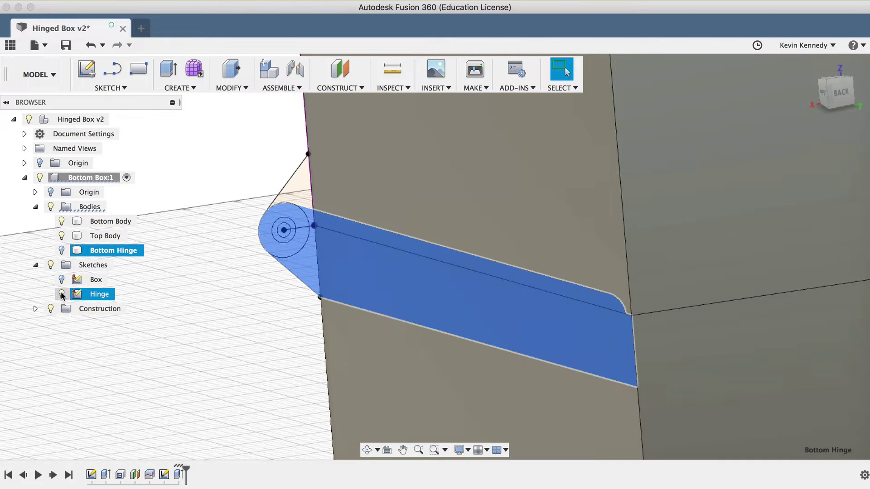
left_click(219, 357)
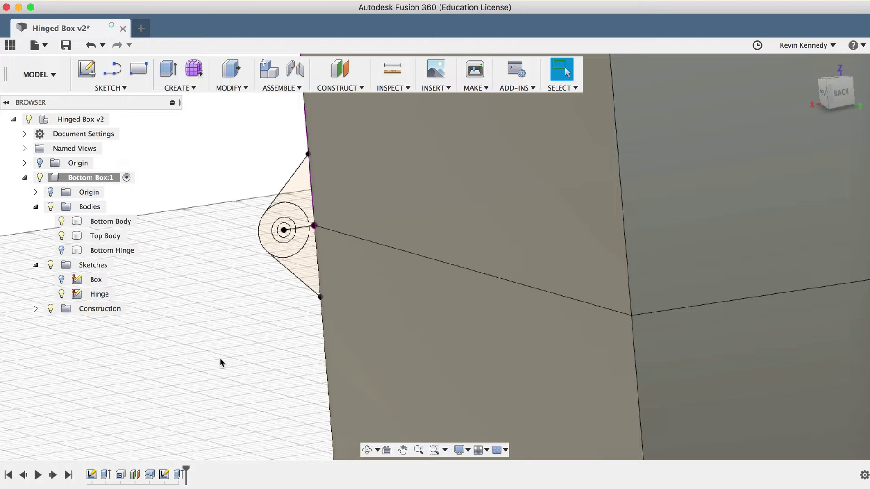
Step: Start an extrusion of four Hinge sketch profiles: the outer ring, the upper triangular area, the inner ring and the centre circle
scroll(219, 358, "right", 3)
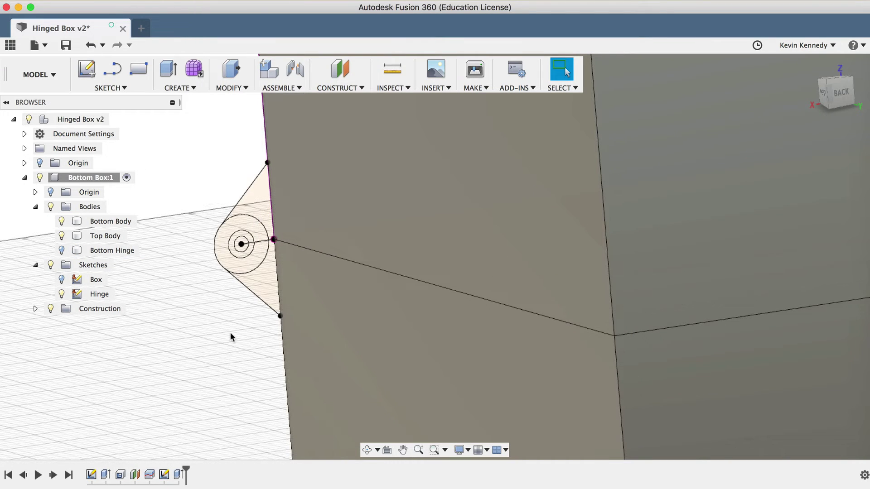
left_click(228, 262)
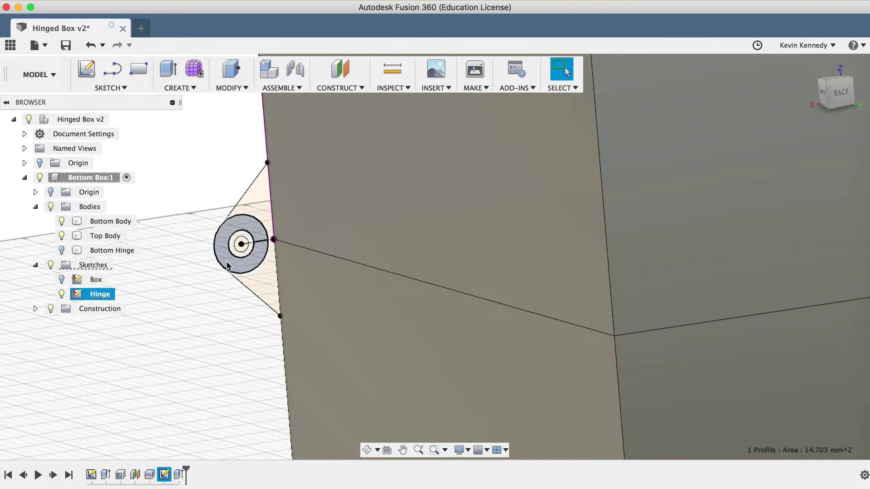
scroll(235, 248, "up", 5)
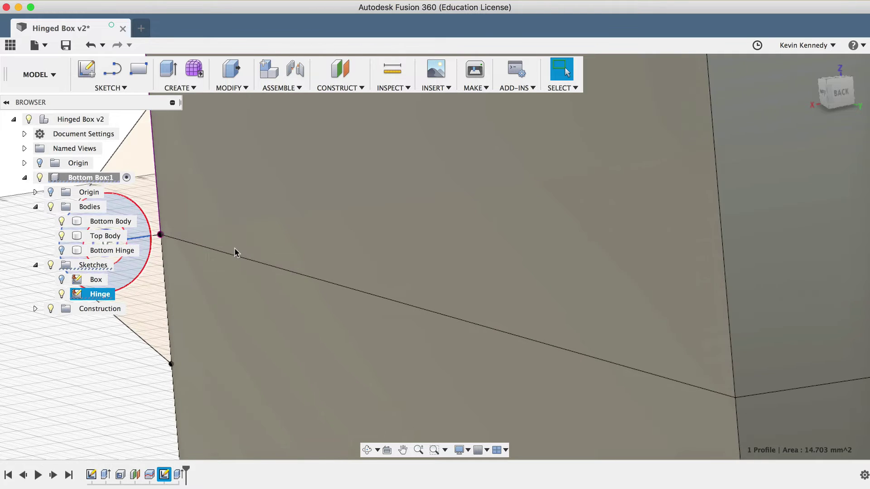
scroll(235, 248, "down", 3)
scroll(244, 240, "up", 2)
left_click(262, 232)
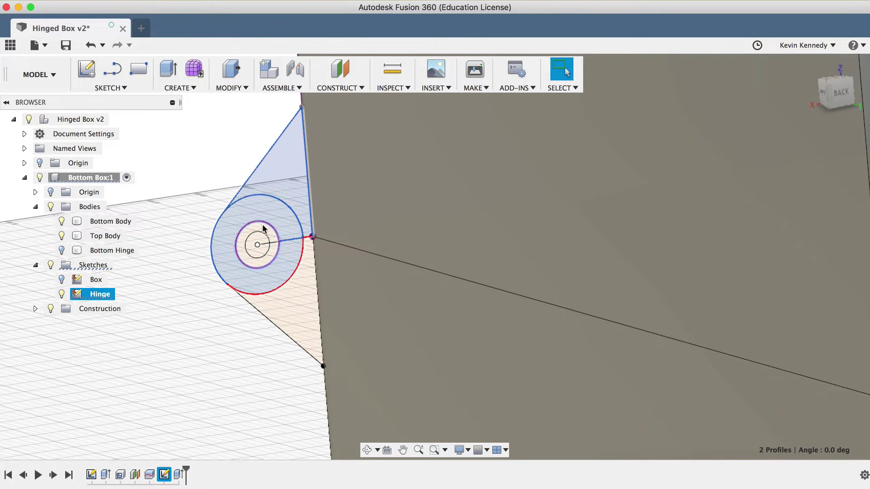
left_click(263, 228)
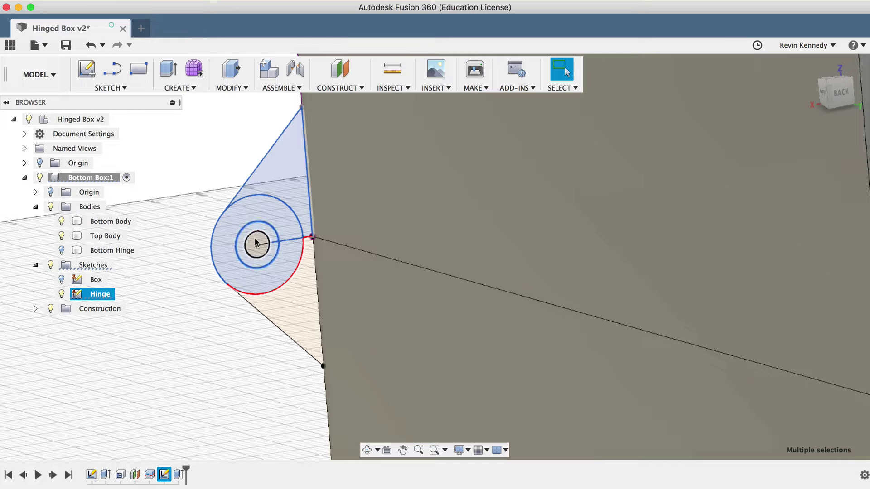
right_click(256, 243)
left_click(282, 224)
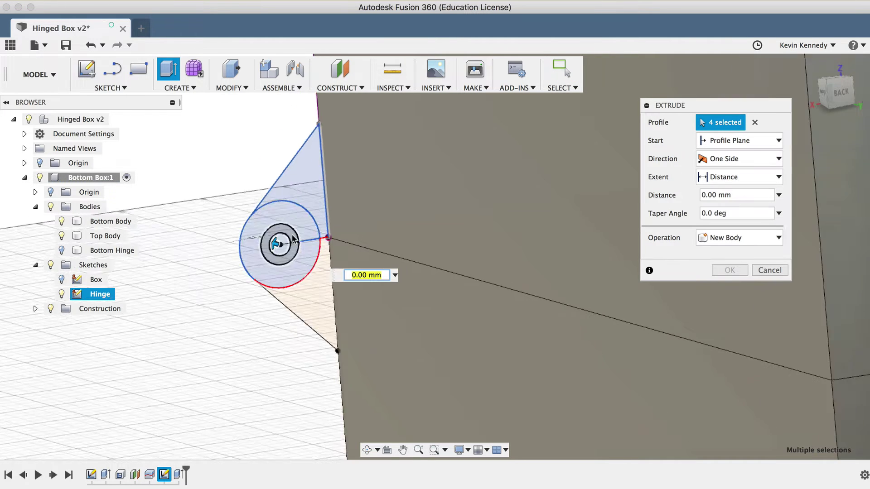
Step: Extrude the upper hinge profiles to the box's far side face with the second Chain Faces option, as a new body
left_click(725, 177)
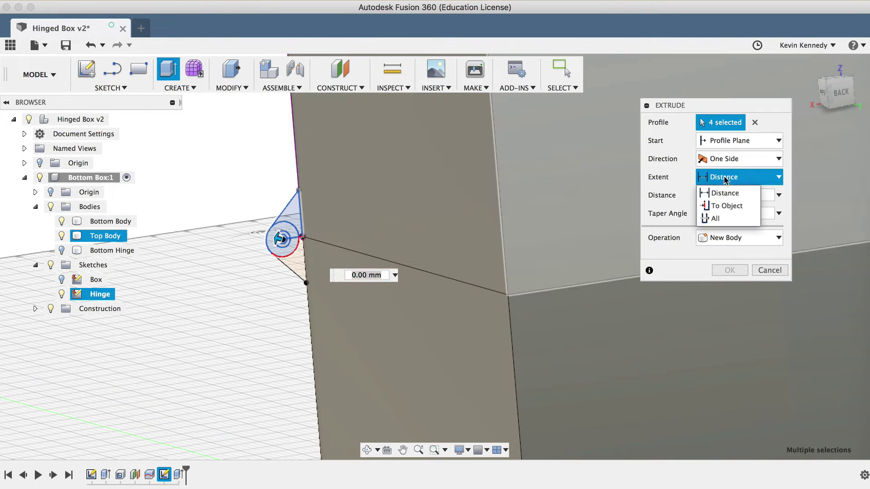
left_click(727, 206)
left_click(594, 314)
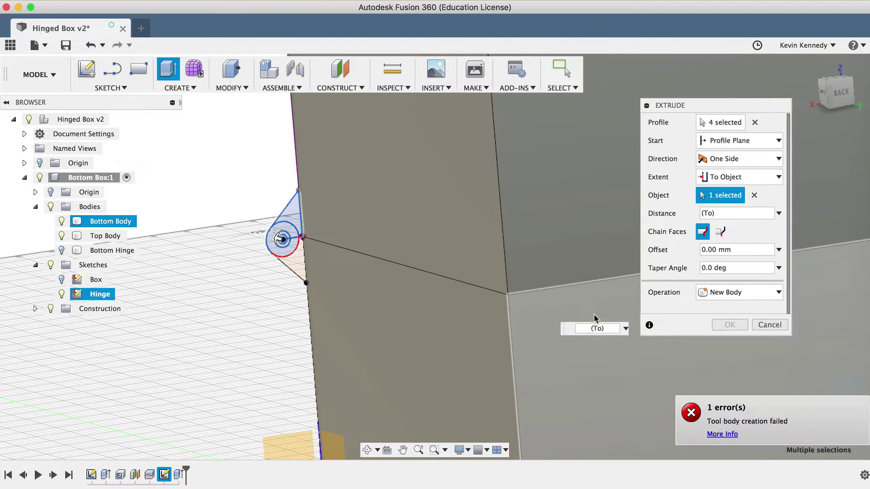
left_click(721, 232)
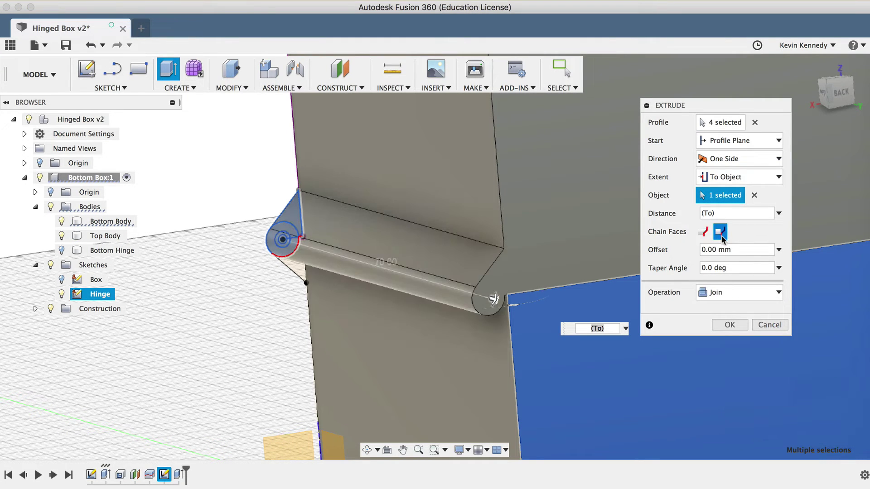
left_click(737, 293)
left_click(731, 345)
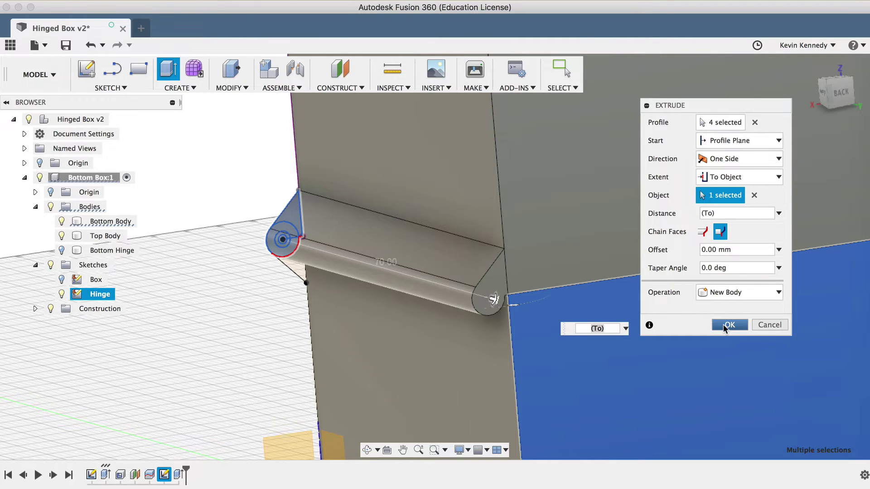
left_click(727, 325)
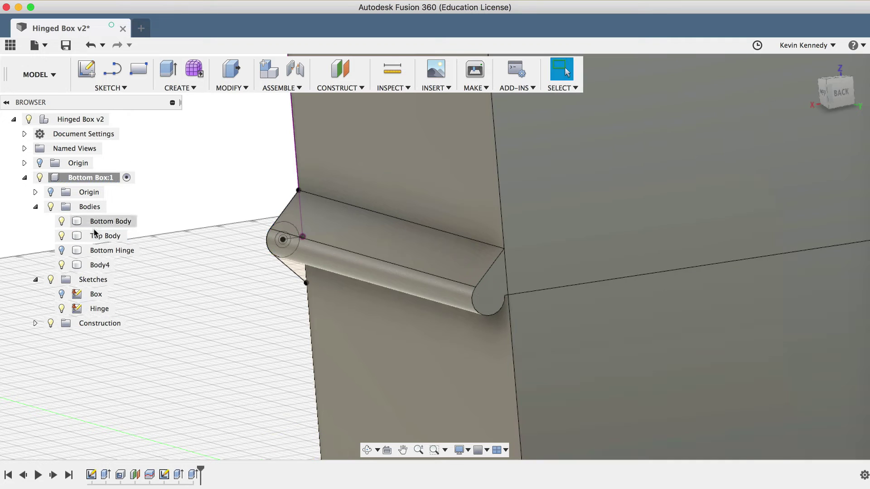
Step: Rename the new upper hinge body as Top Hinge and hide it
double_click(97, 264)
type("Top Hinge")
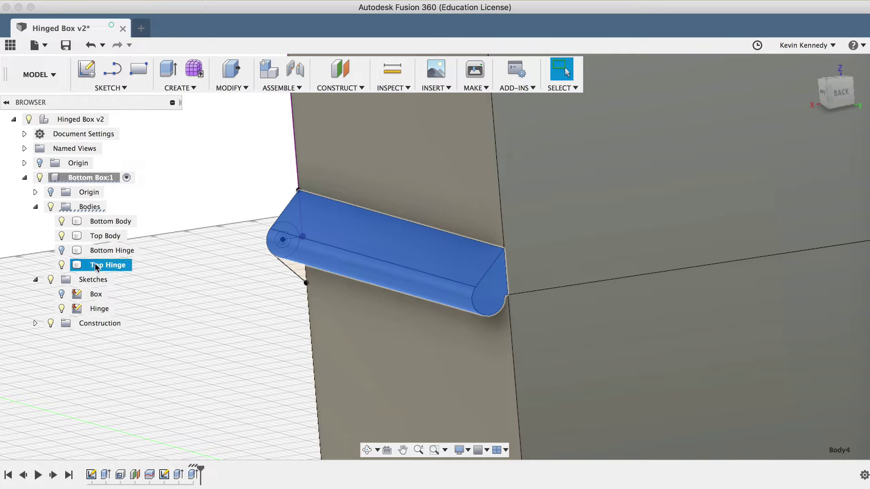
key("Return")
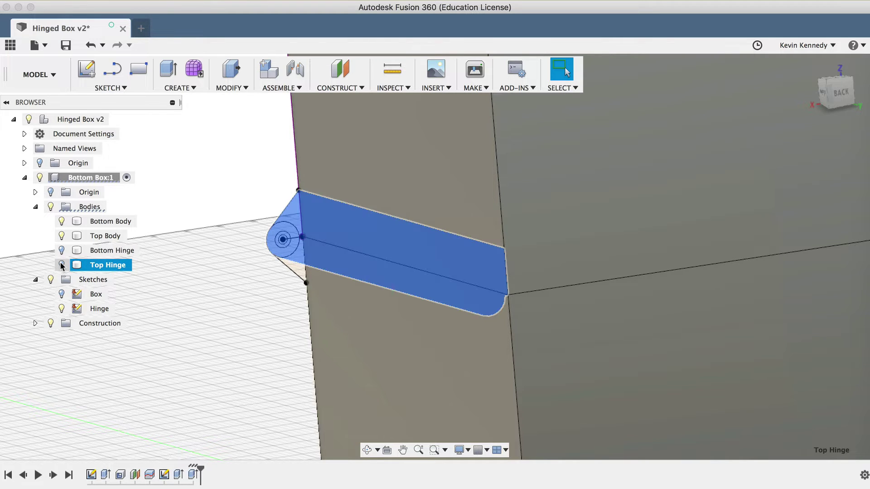
left_click(62, 265)
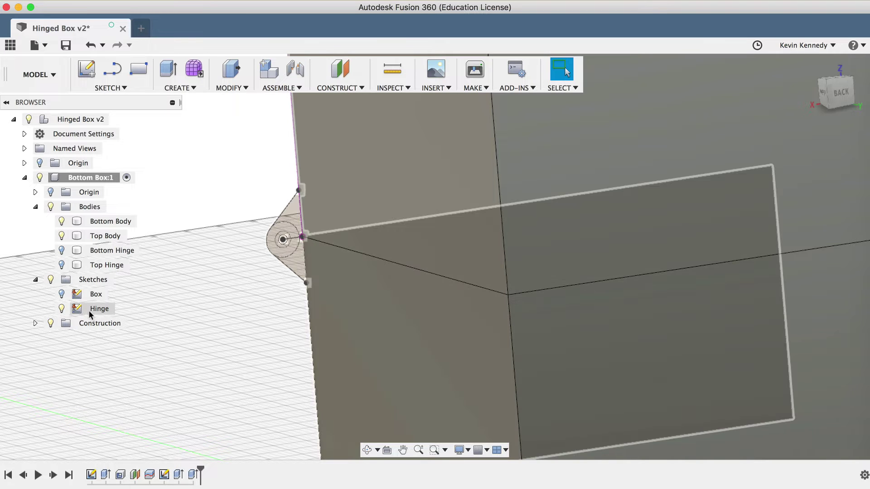
Step: Extrude the centre circle of the Hinge sketch to the box's far side face with the second Chain Faces option, as a new body
scroll(281, 259, "up", 5)
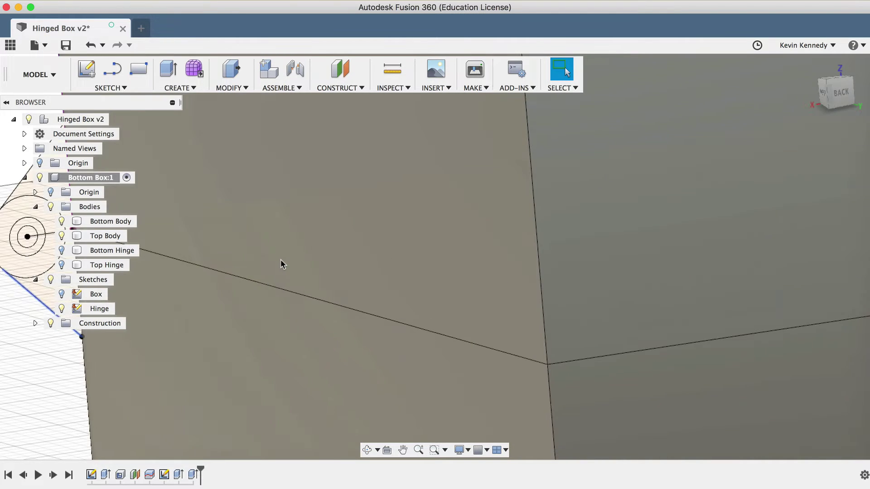
middle_click_drag(281, 260, 403, 268)
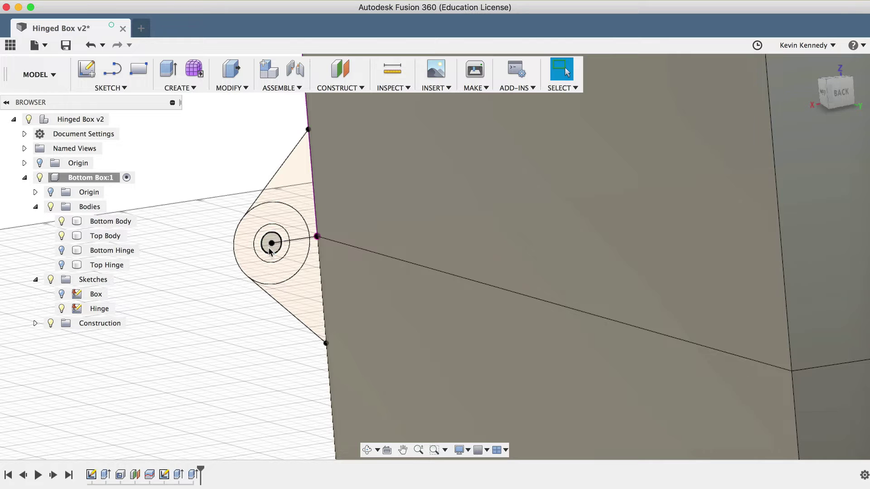
left_click(270, 251)
key("e")
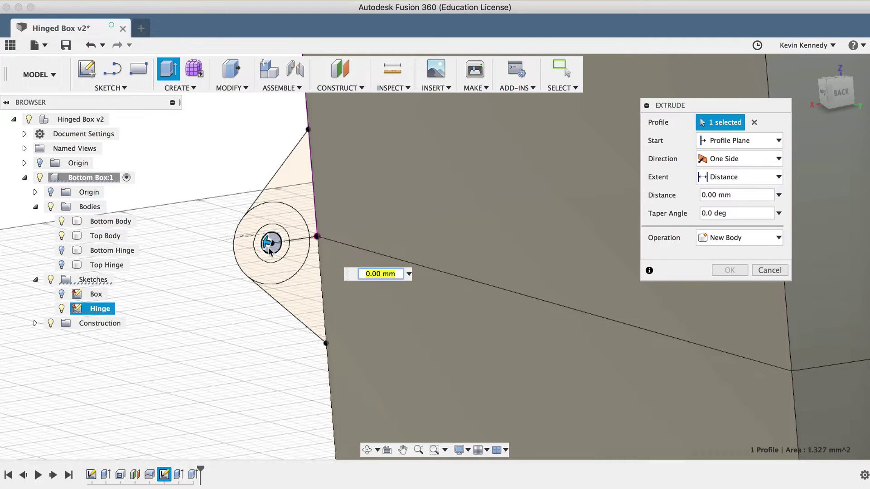
left_click_drag(271, 243, 438, 288)
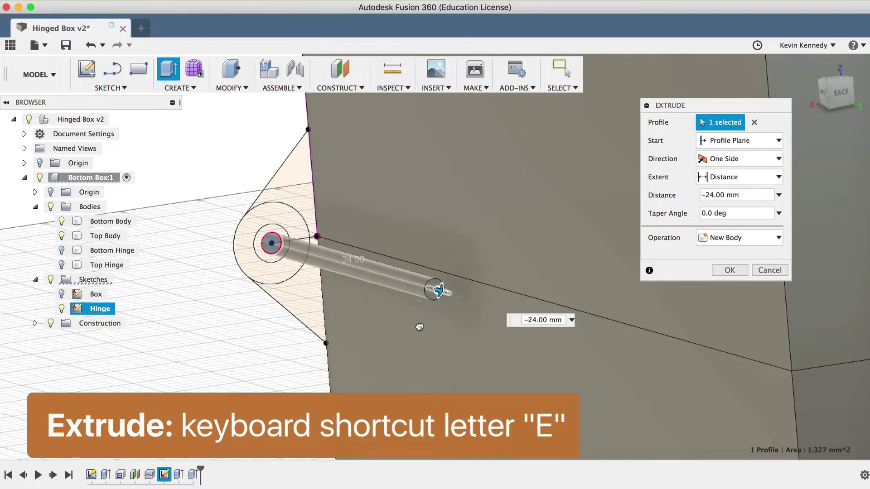
scroll(420, 326, "down", 5)
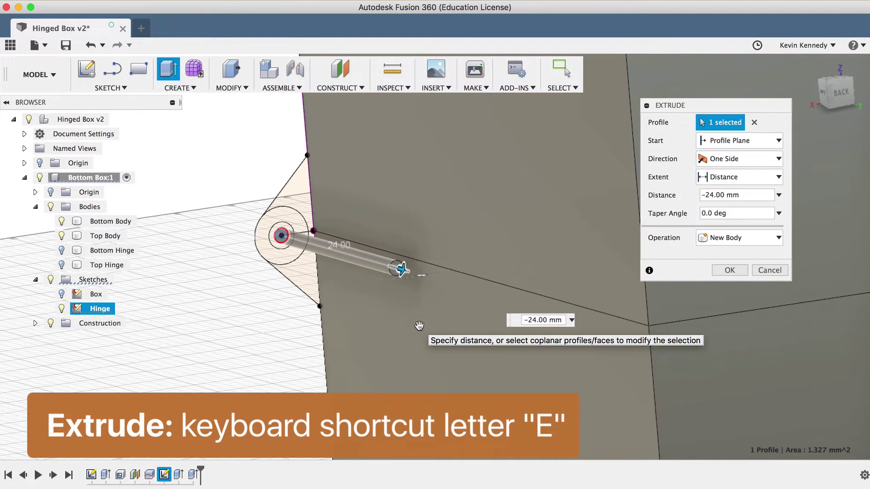
left_click(752, 181)
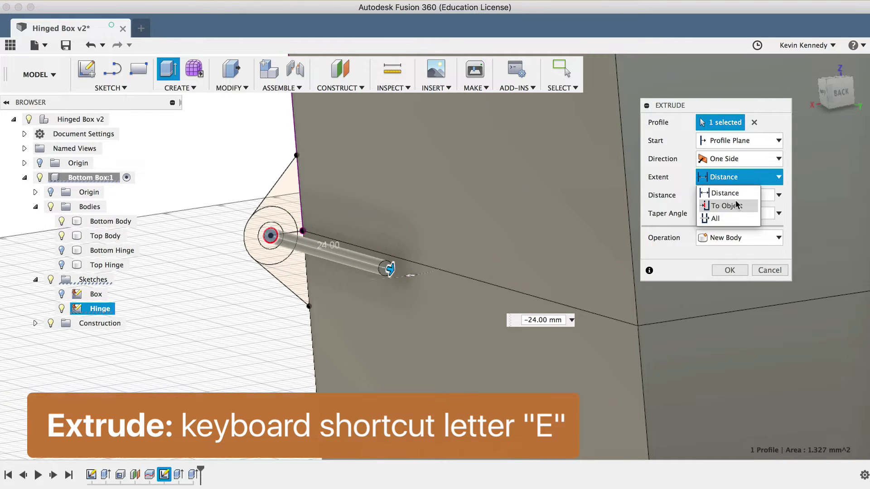
left_click(737, 204)
left_click(684, 368)
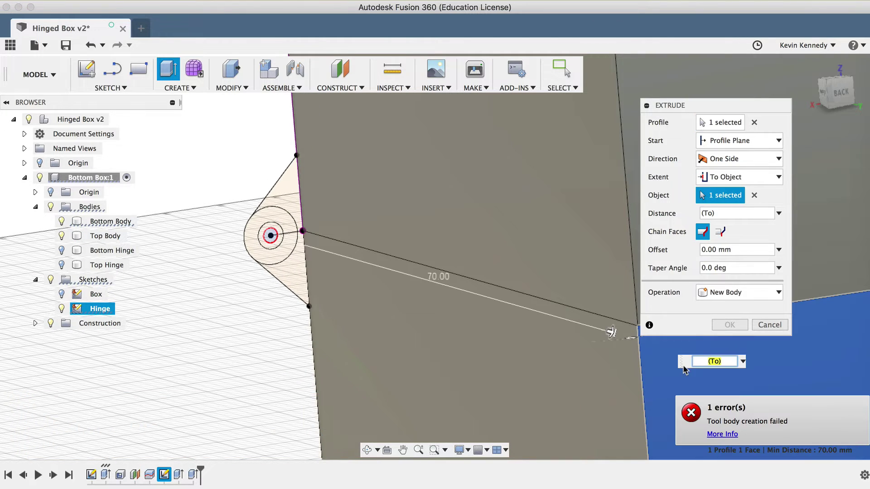
left_click(720, 233)
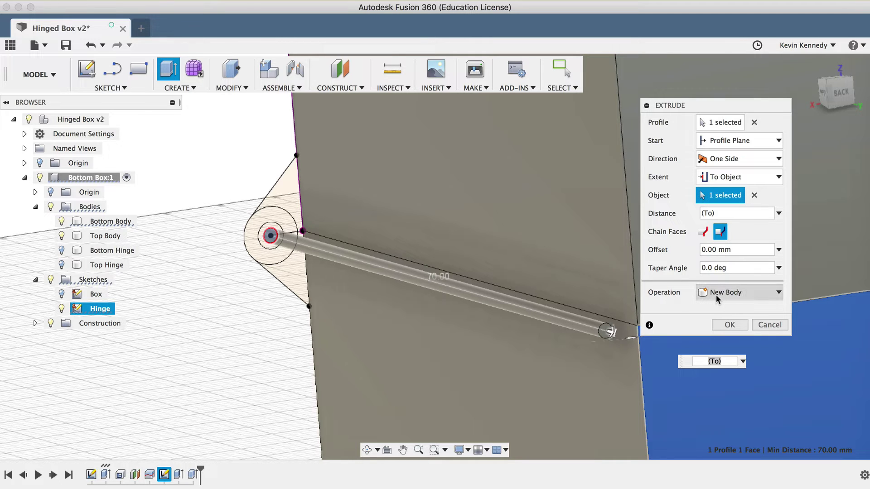
left_click(727, 325)
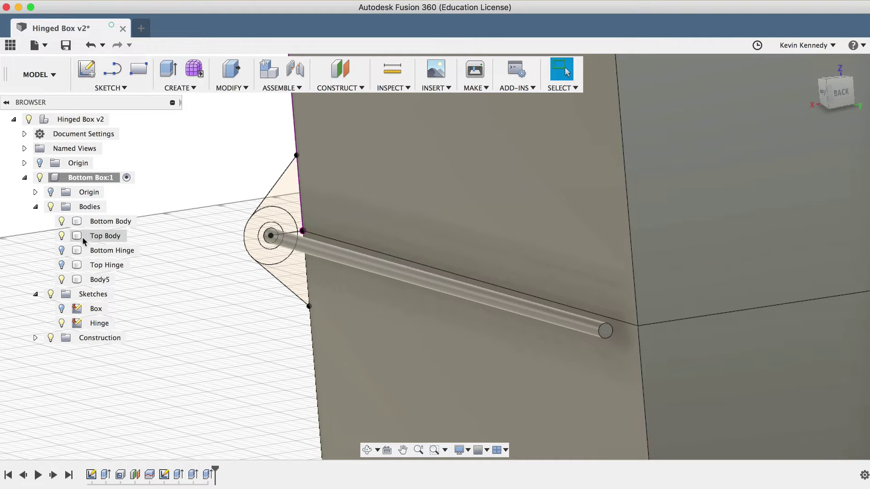
Step: Rename the new cylindrical body as Pin and hide it
double_click(98, 274)
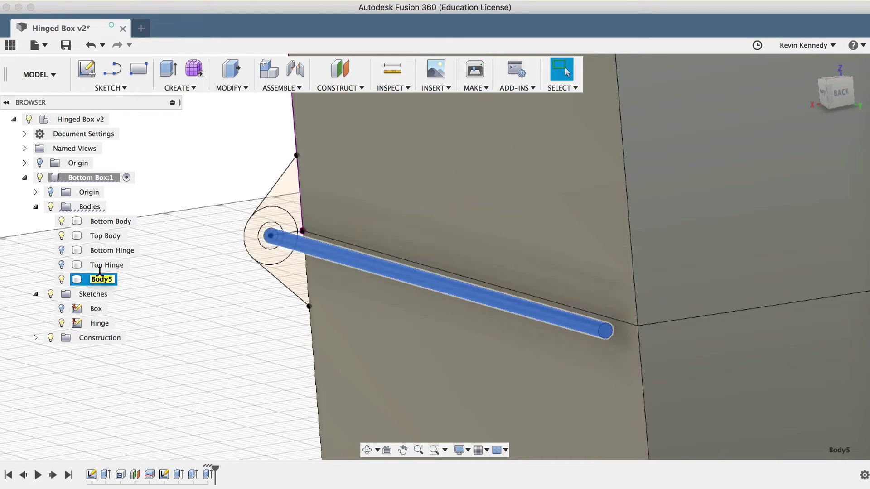
type("Pin")
key("Return")
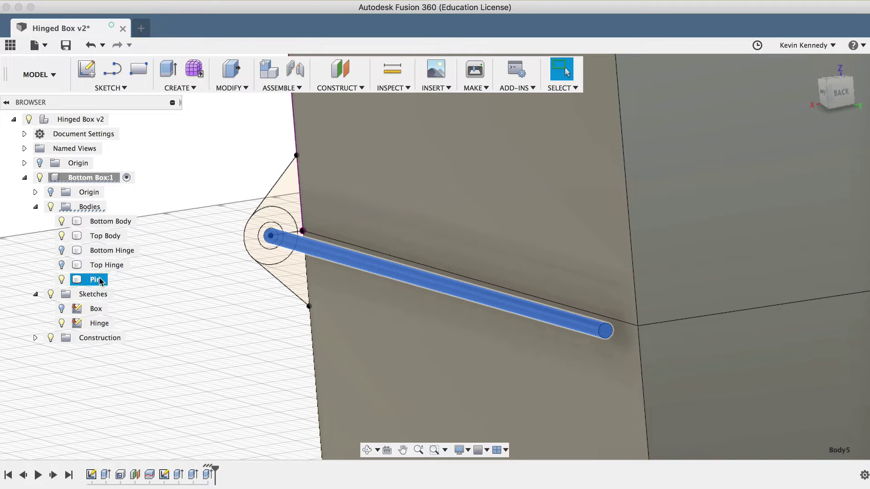
left_click(62, 280)
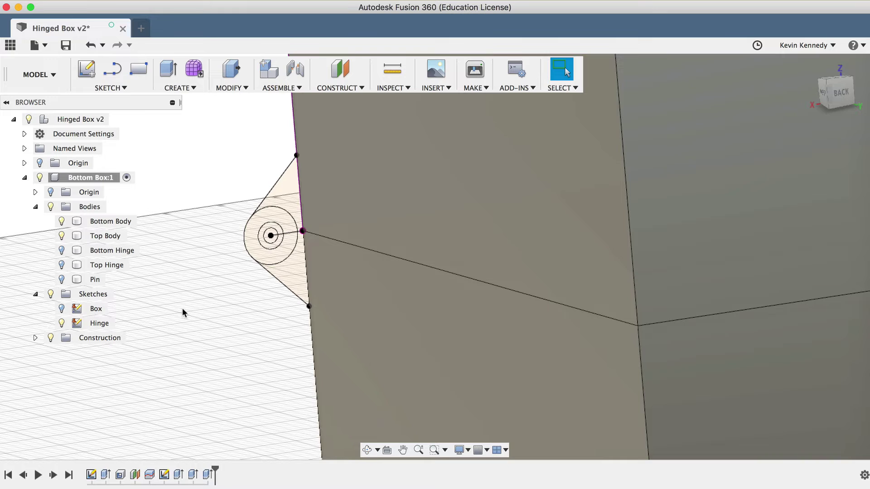
Step: Hide the Top Body and the Hinge sketch so only the Bottom Body is shown
scroll(182, 308, "down", 5)
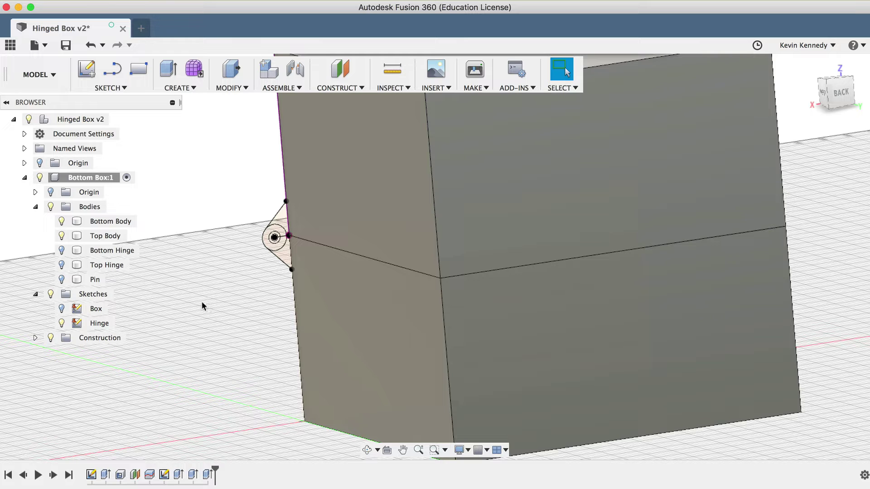
left_click(62, 235)
left_click(62, 323)
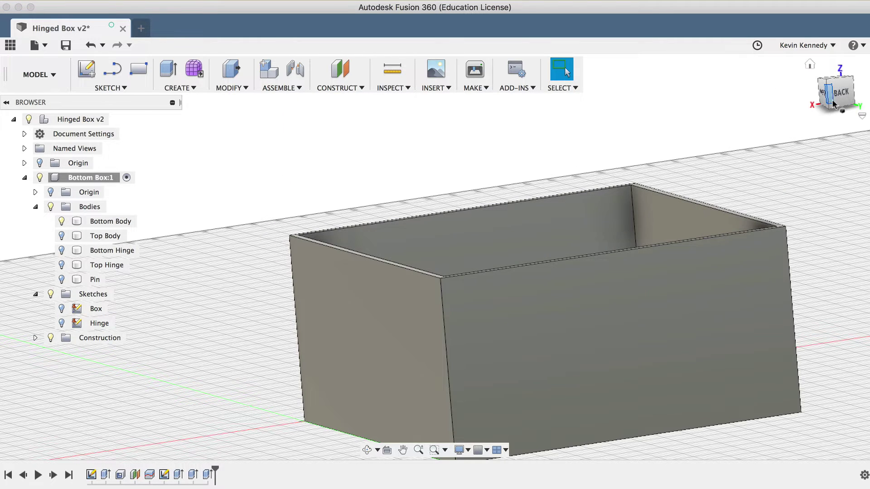
Step: Create a new sketch on the top rim face of the Bottom Body
left_click_drag(836, 97, 846, 119)
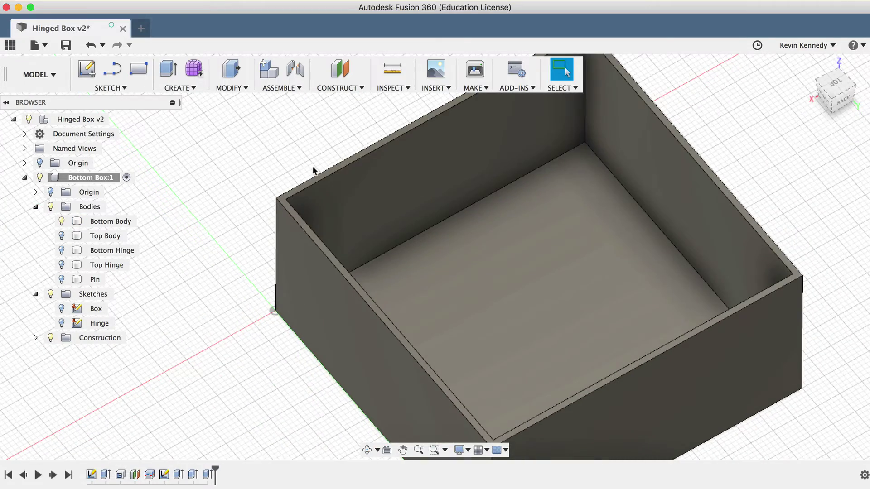
scroll(218, 184, "up", 5)
scroll(219, 181, "down", 3)
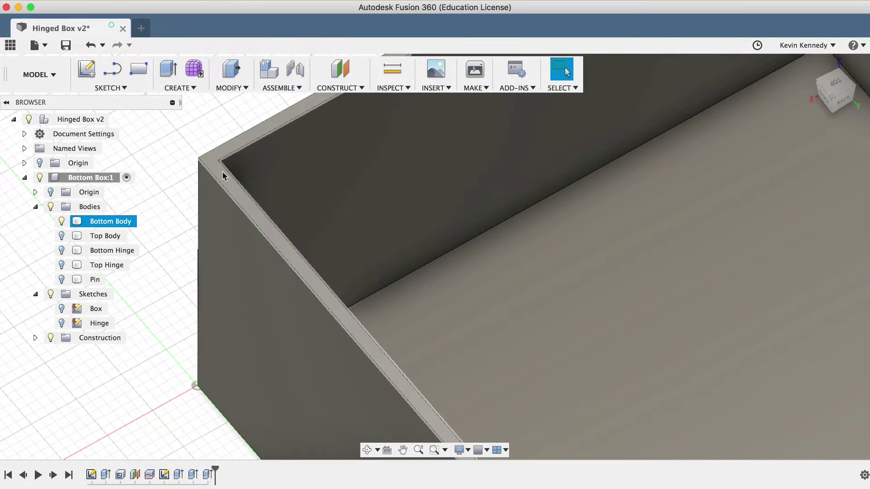
left_click(223, 176)
right_click(223, 176)
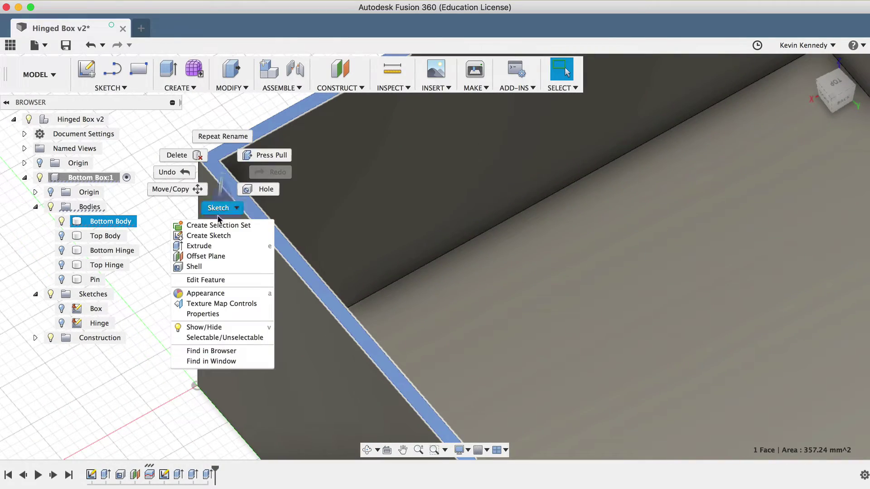
left_click(218, 237)
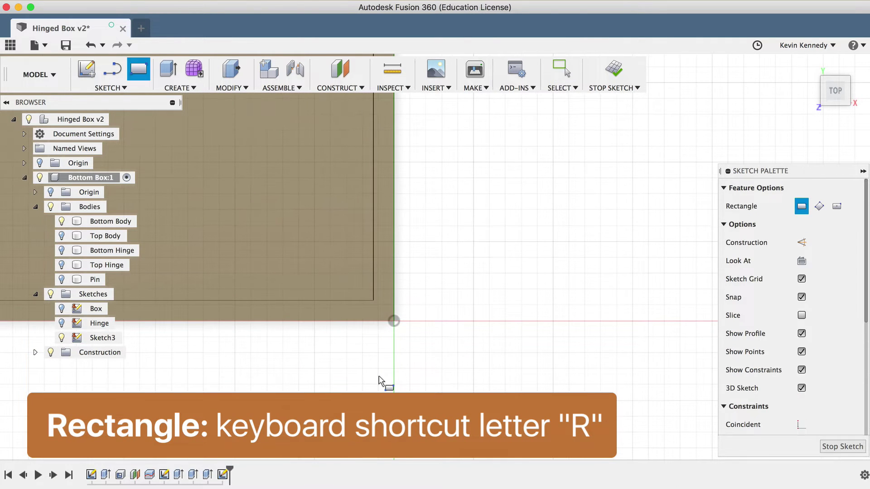
Step: Draw a rectangle from the origin at the box corner outward, 5.5 mm wide and WallThickness high
left_click(394, 321)
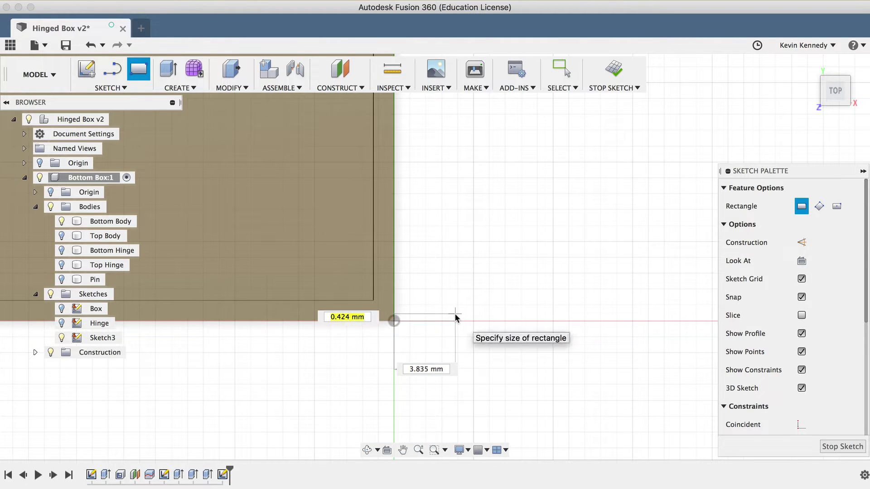
key("Tab")
type("5.5")
key("Tab")
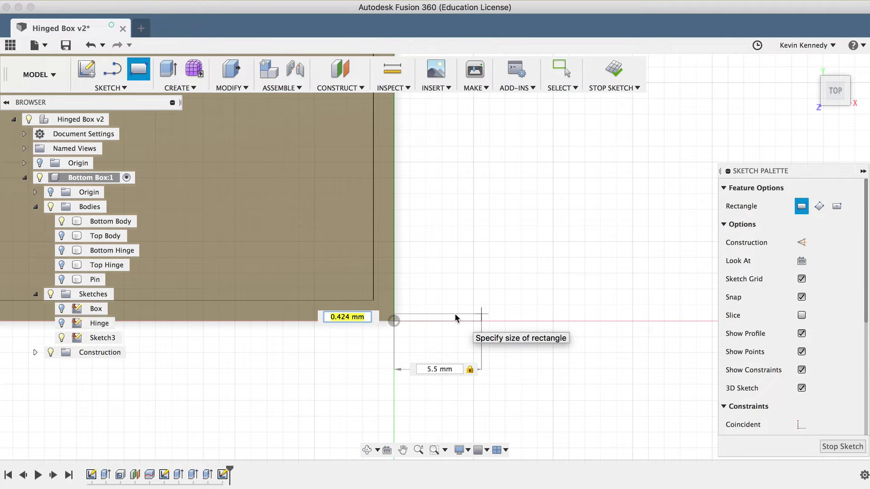
type("w")
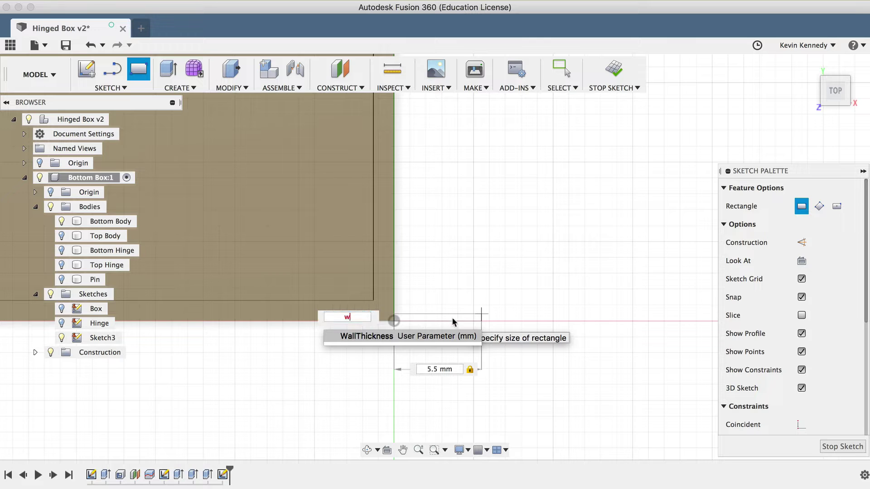
left_click(444, 337)
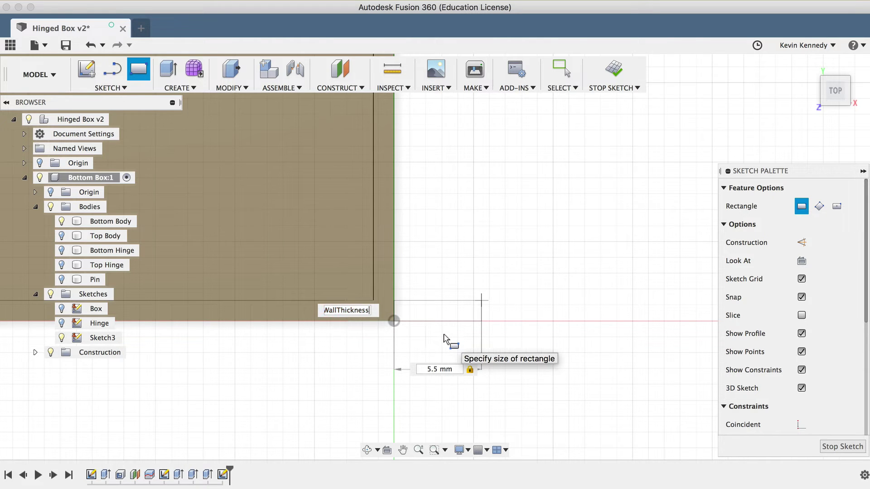
key("Tab")
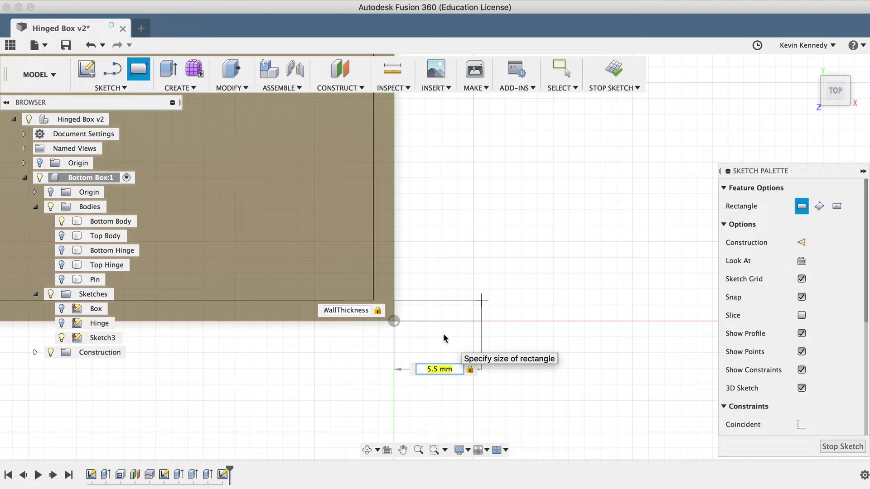
key("Return")
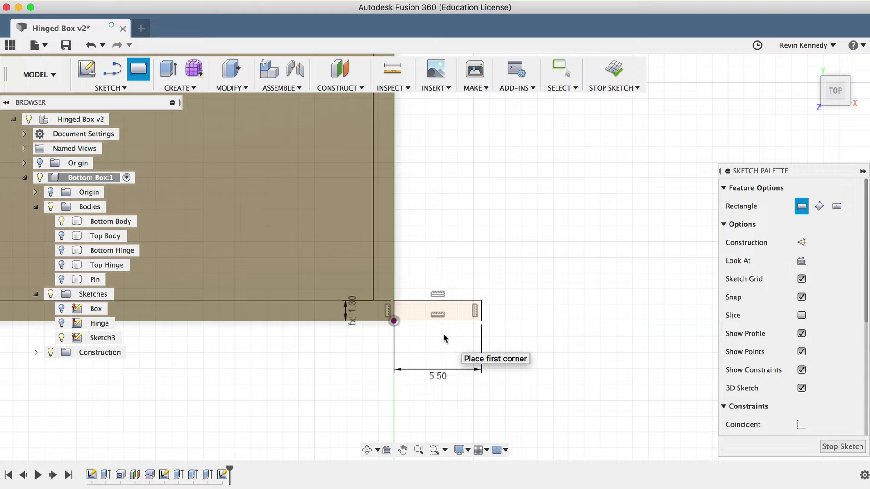
Step: Draw a second rectangle directly on top of the first along the box edge, 5.5 mm wide and Gap high
left_click(394, 302)
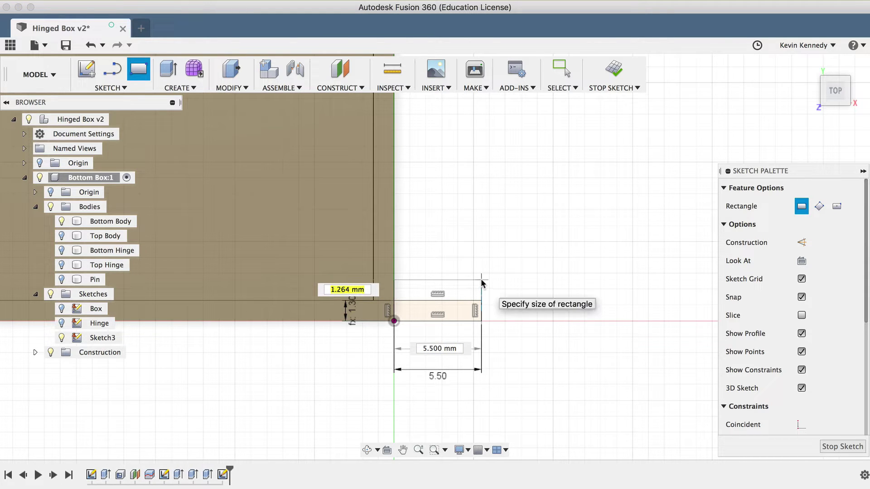
key("Tab")
key("Tab")
key("Tab")
key("Tab")
key("Tab")
type("5.5")
key("Tab")
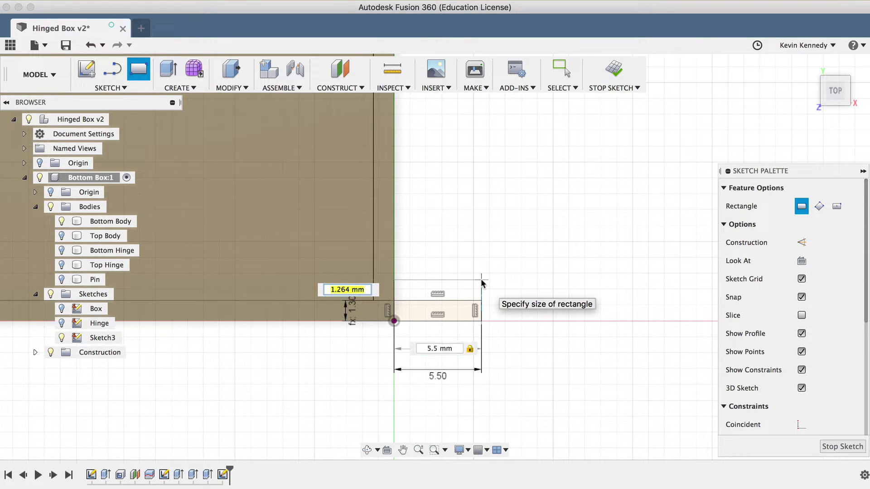
type("g")
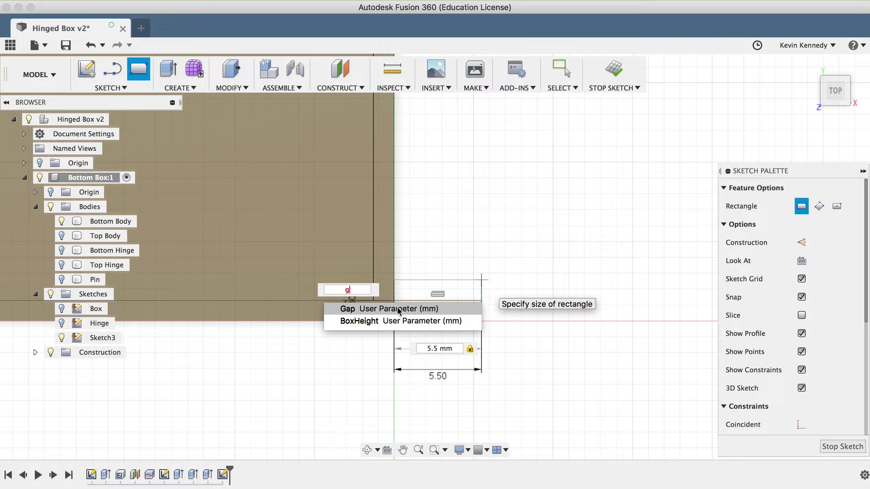
left_click(392, 312)
key("Tab")
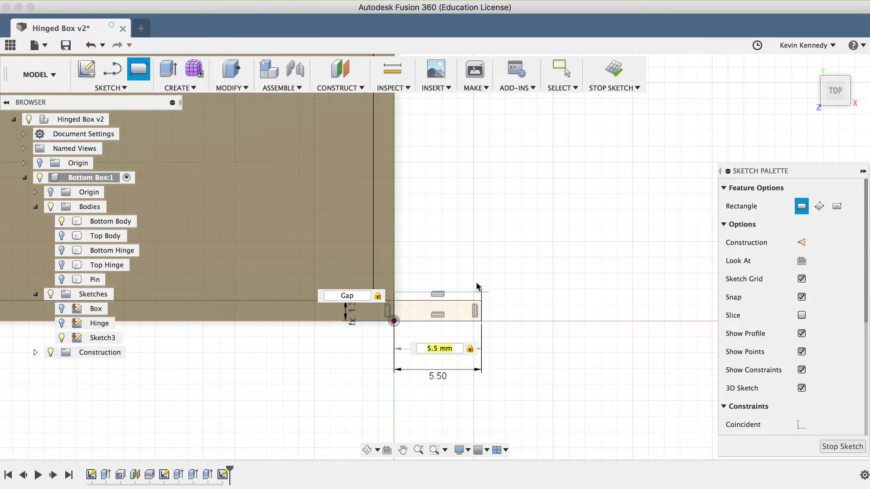
key("Return")
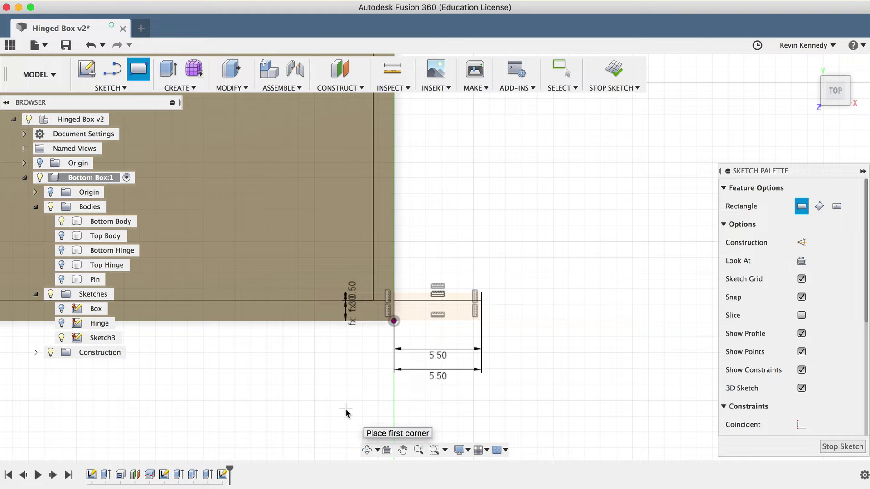
scroll(373, 385, "down", 3)
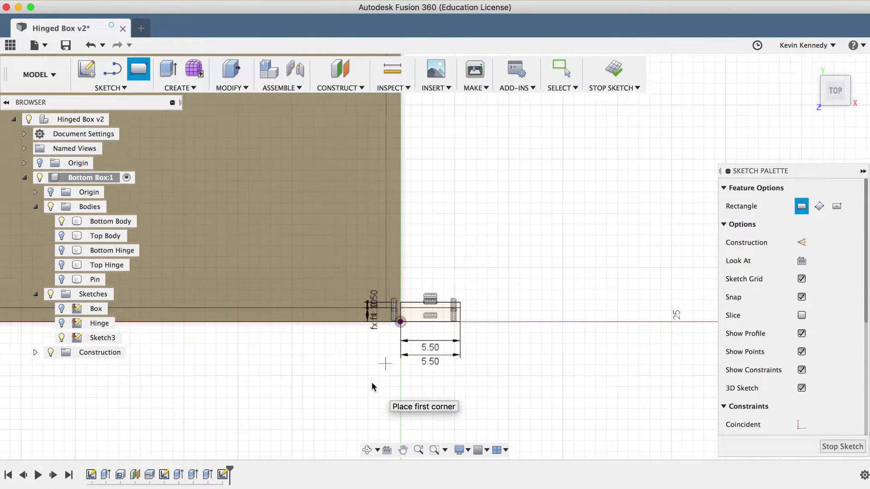
key("Escape")
Step: Draw a construction line from the midpoint of the box's hinge-side edge, perpendicular to it and pointing outward
scroll(493, 241, "down", 3)
scroll(492, 241, "down", 2)
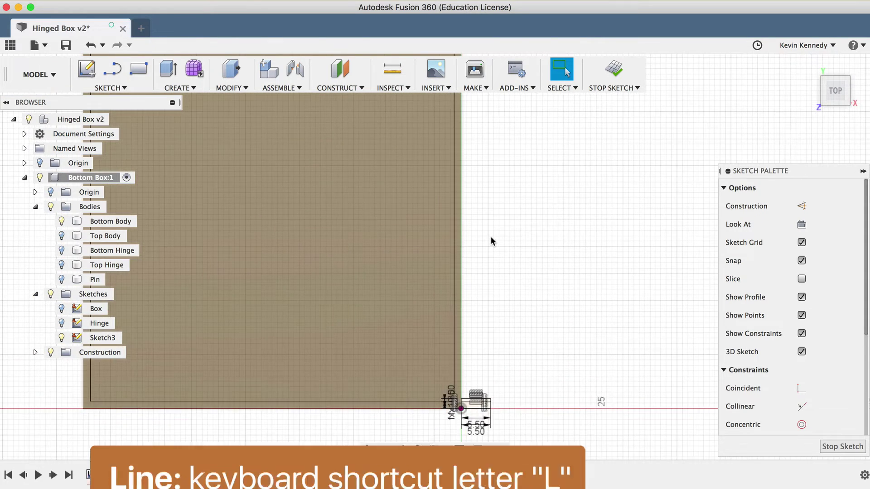
key("l")
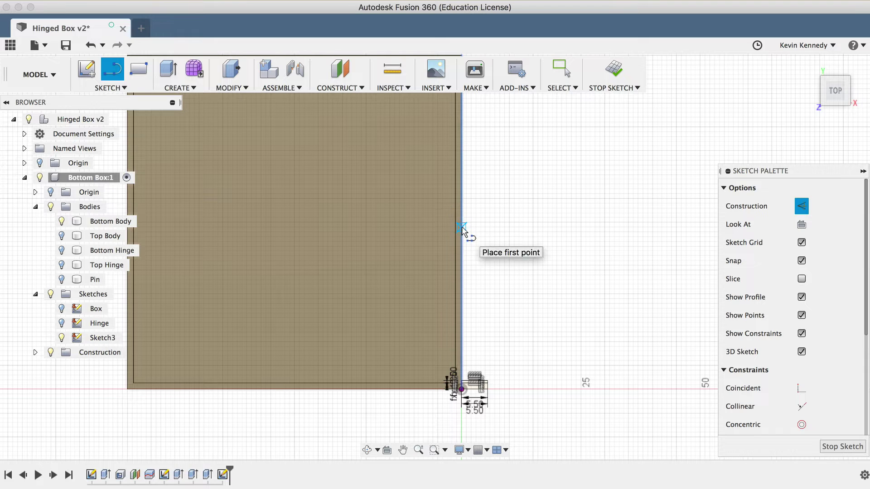
left_click(462, 223)
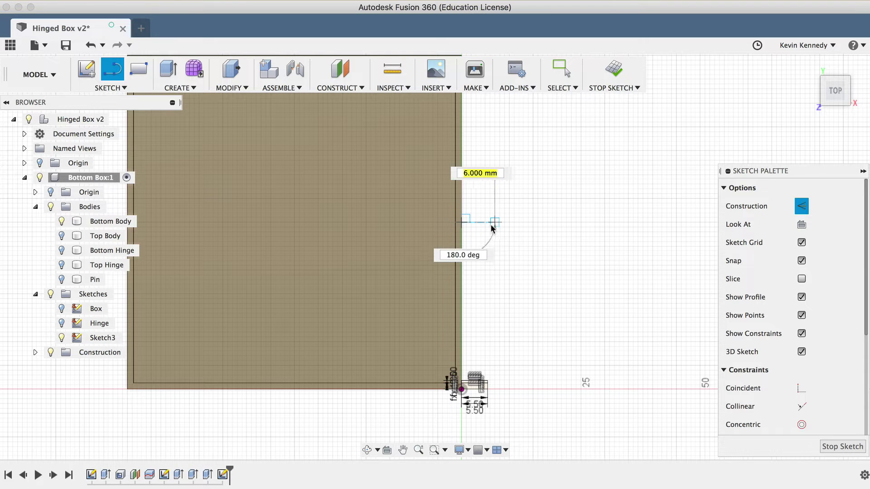
left_click(504, 224)
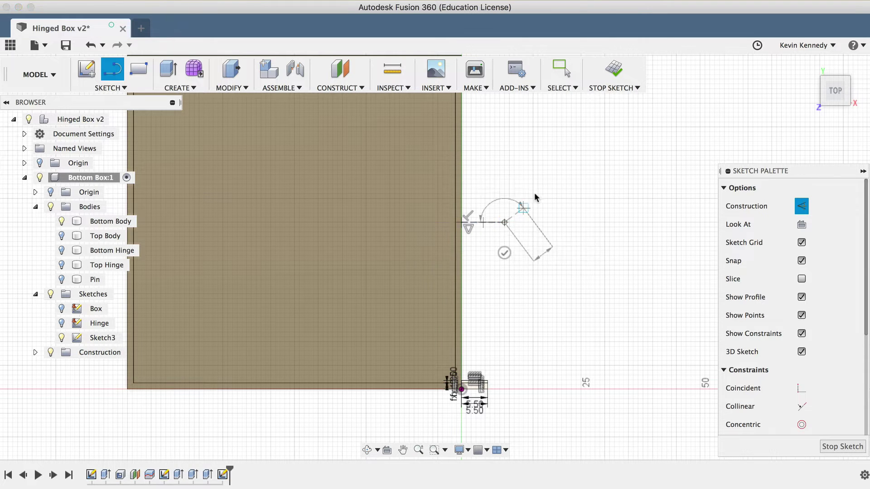
key("Escape")
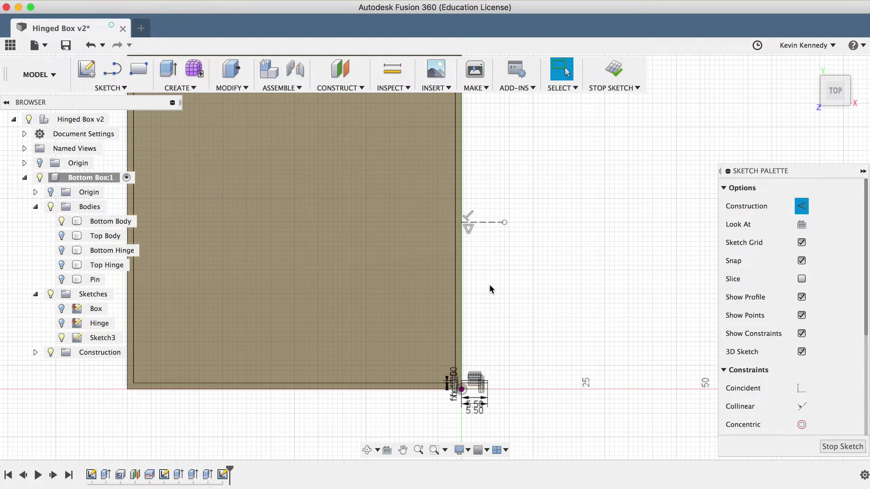
Step: Draw an 11.5 mm construction line from the hinge-side edge's midpoint along the edge toward the origin corner, and move its dimension over the box
key("l")
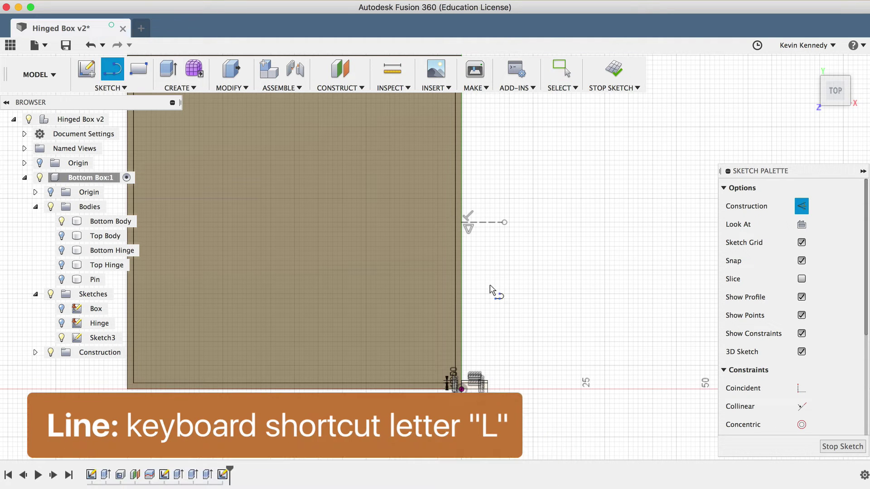
left_click(462, 223)
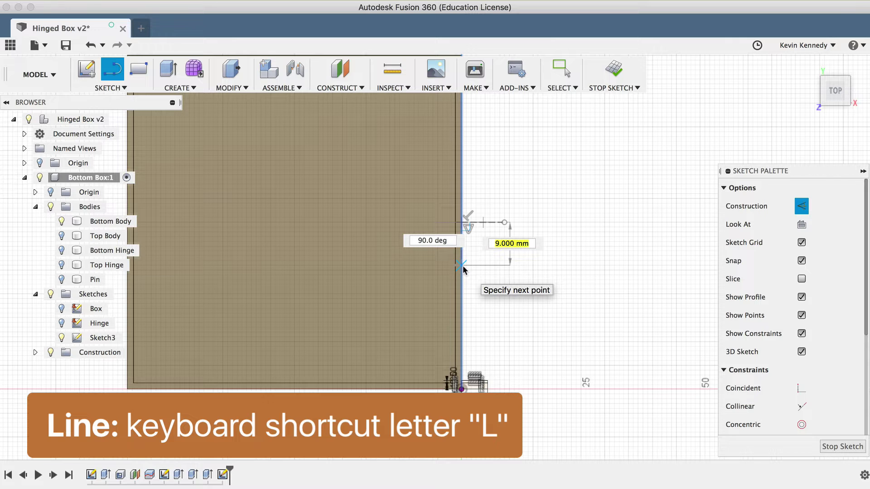
type("11.5")
key("Tab")
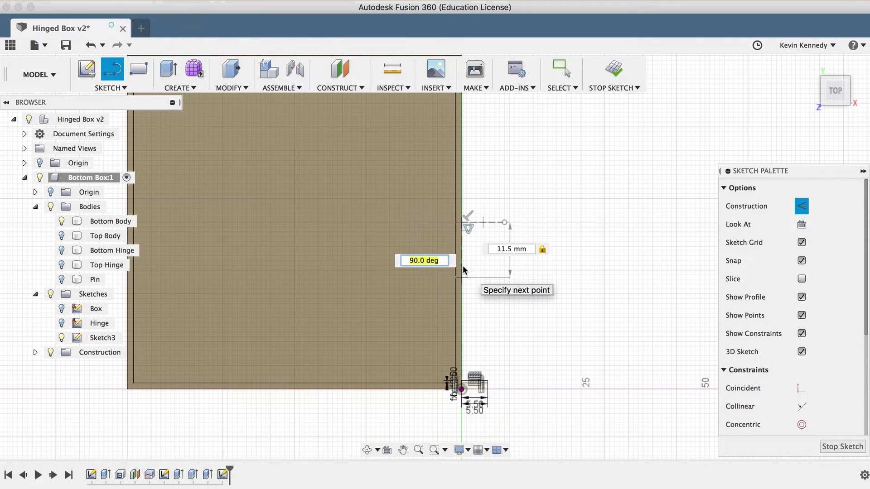
key("Tab")
key("Tab")
key("Return")
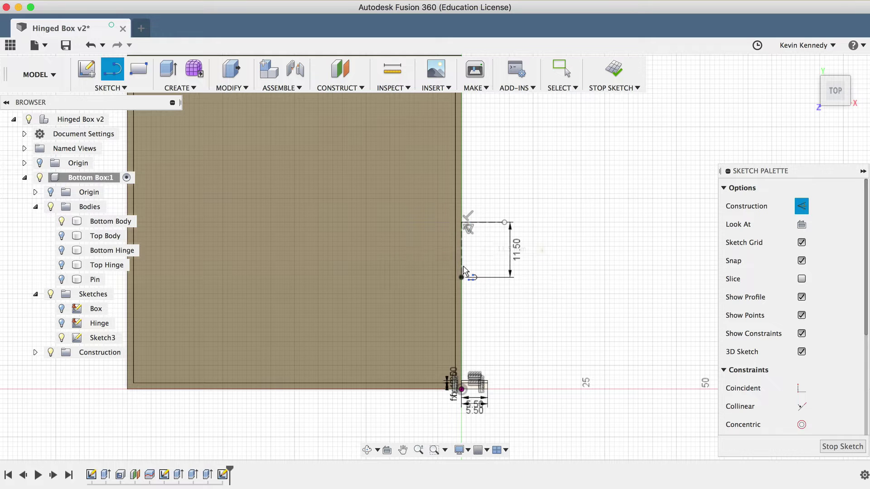
key("Escape")
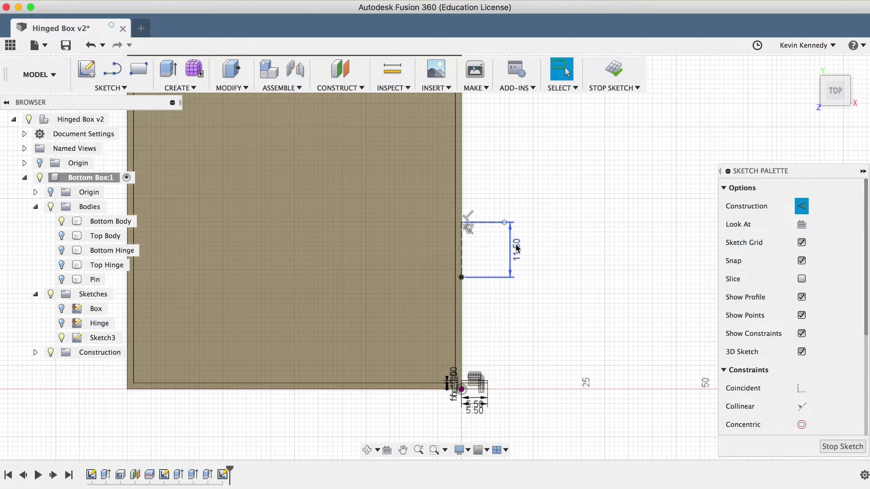
left_click_drag(516, 243, 395, 239)
Step: Draw a solid-line rectangle outward from the 11.5 mm construction line's end, 5.5 mm wide and Gap high
scroll(444, 300, "up", 2)
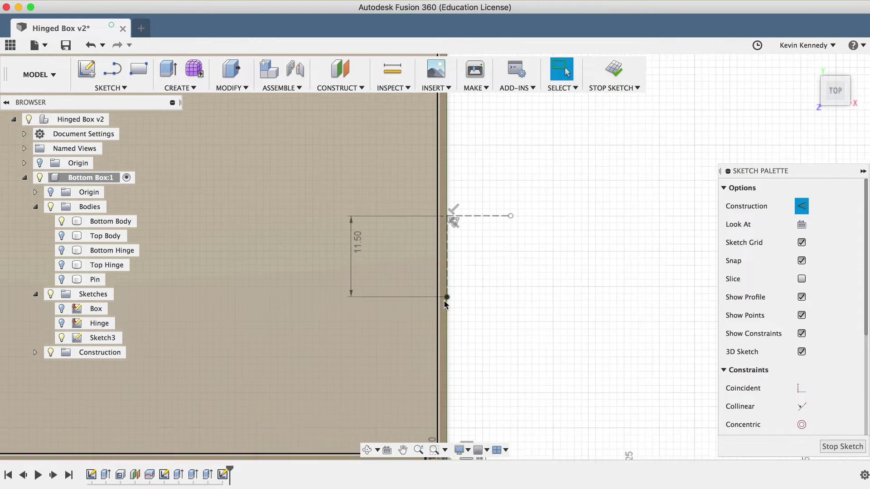
scroll(444, 300, "down", 2)
key("r")
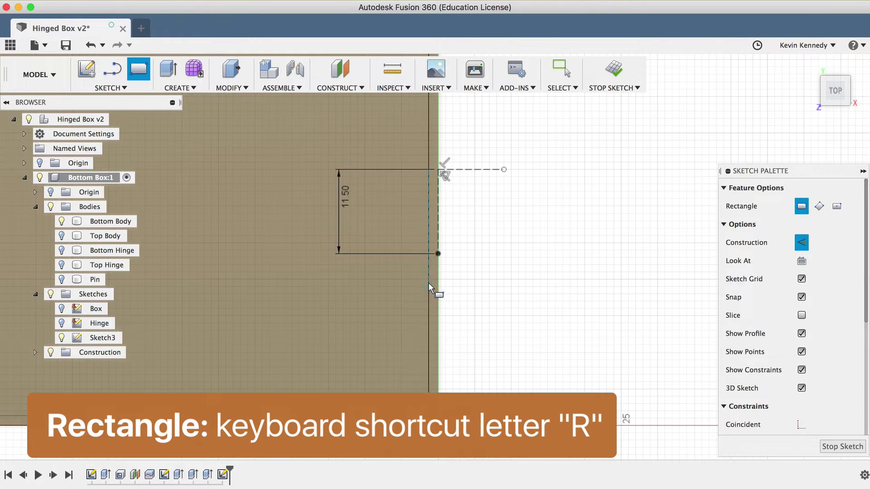
left_click(438, 254)
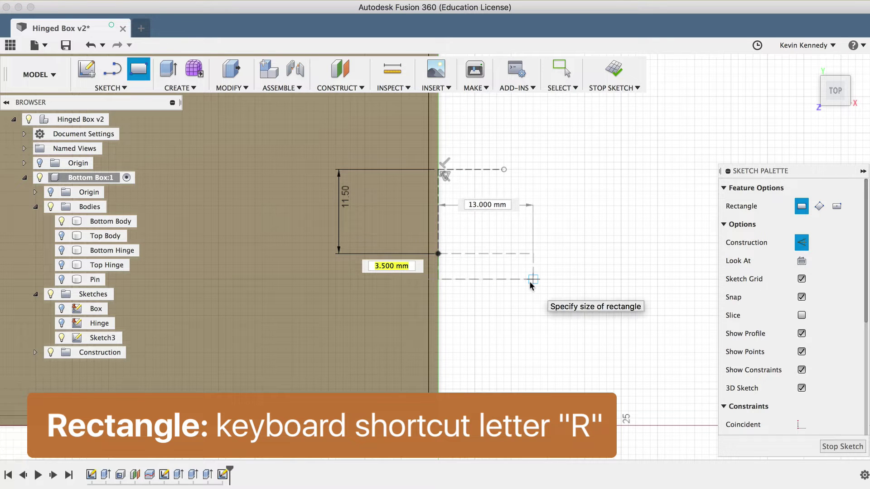
key("Tab")
type("5.5")
key("Tab")
type("gap")
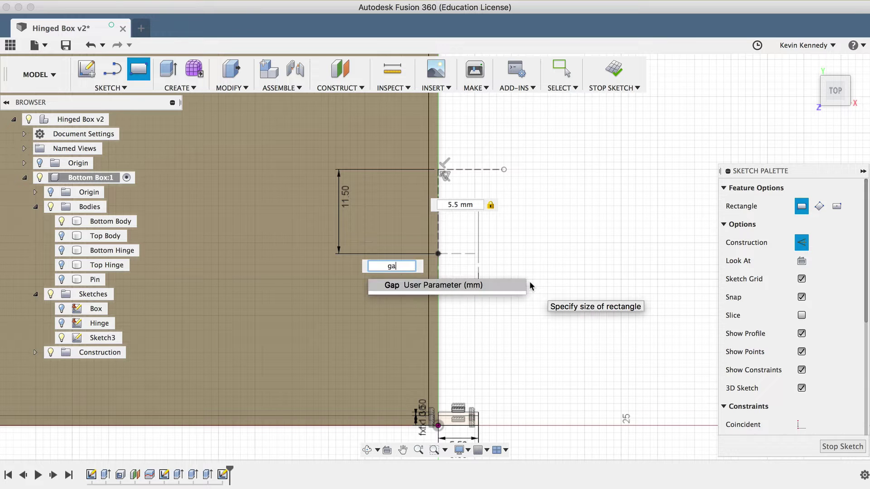
left_click(459, 284)
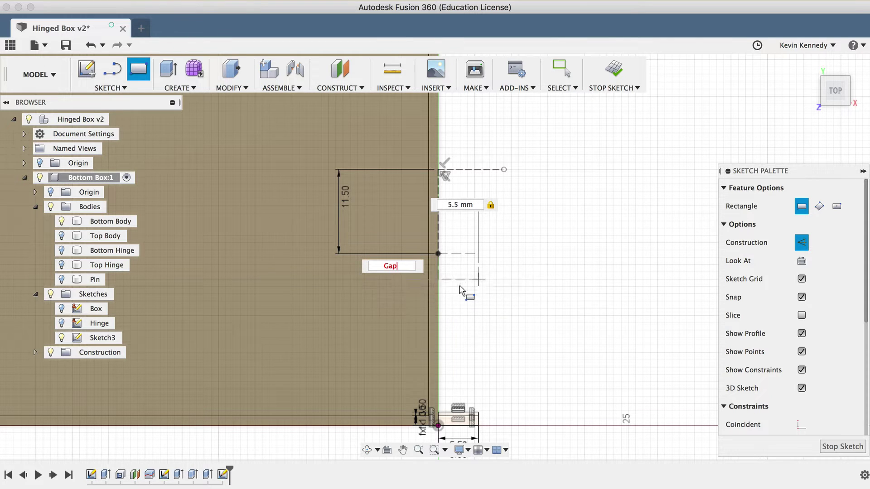
type("gap")
left_click(484, 287)
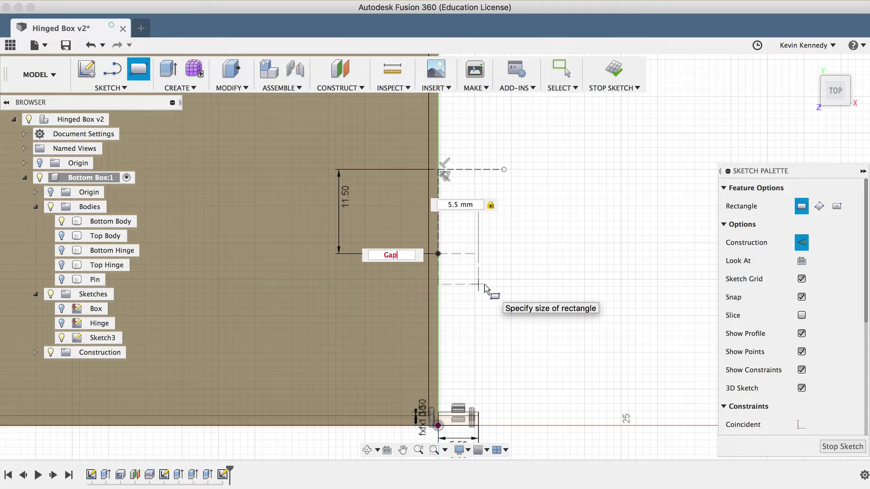
key("Tab")
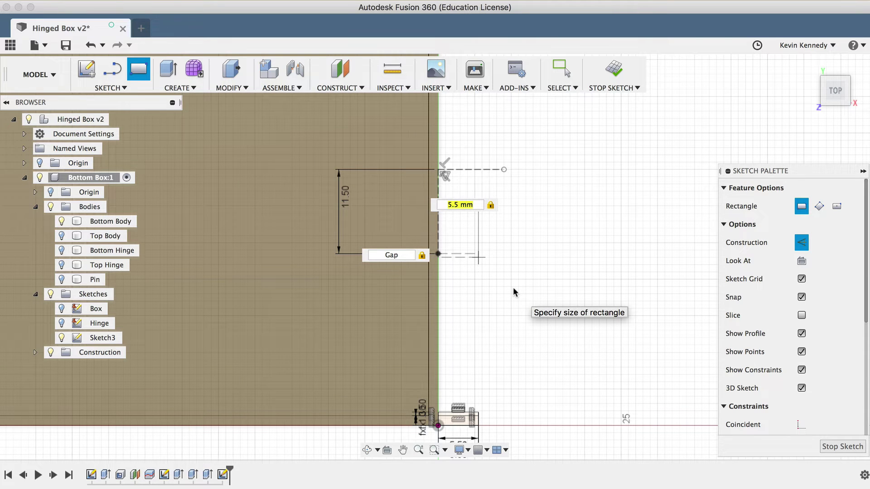
left_click(802, 244)
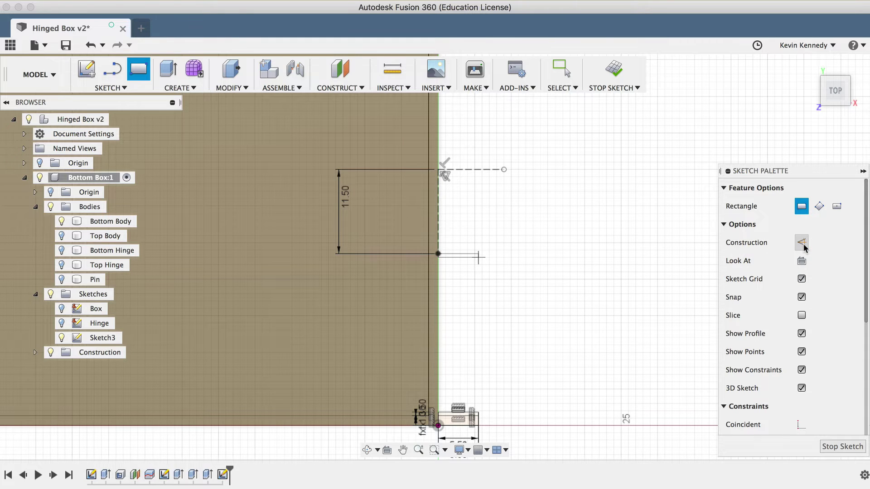
left_click(504, 271)
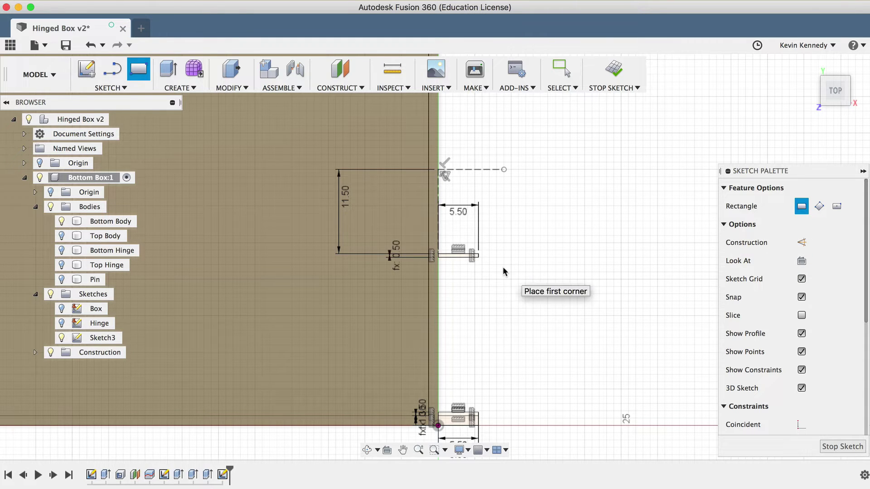
scroll(485, 275, "down", 3)
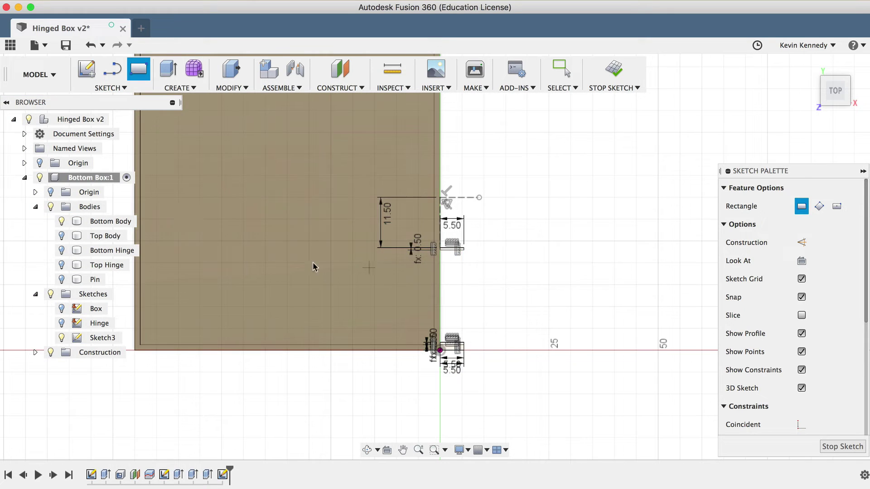
key("Escape")
Step: Mirror the three hinge section rectangles across the construction line at the middle of the box edge
left_click(111, 87)
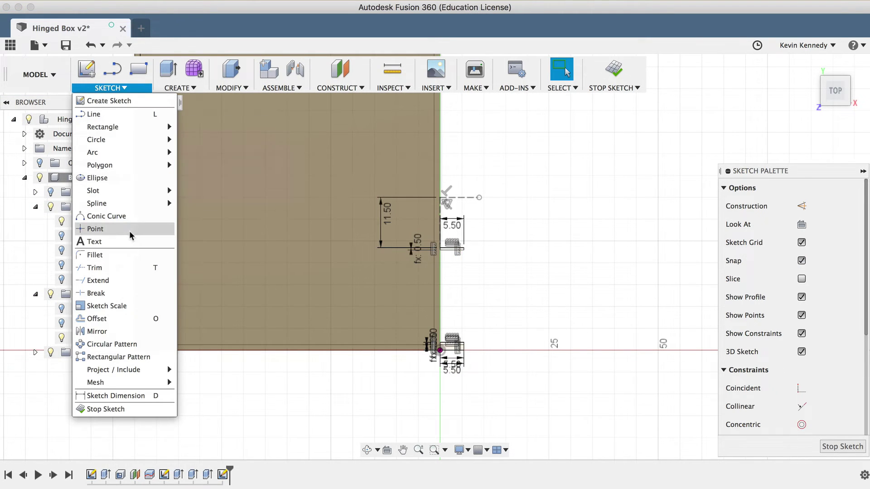
left_click(112, 331)
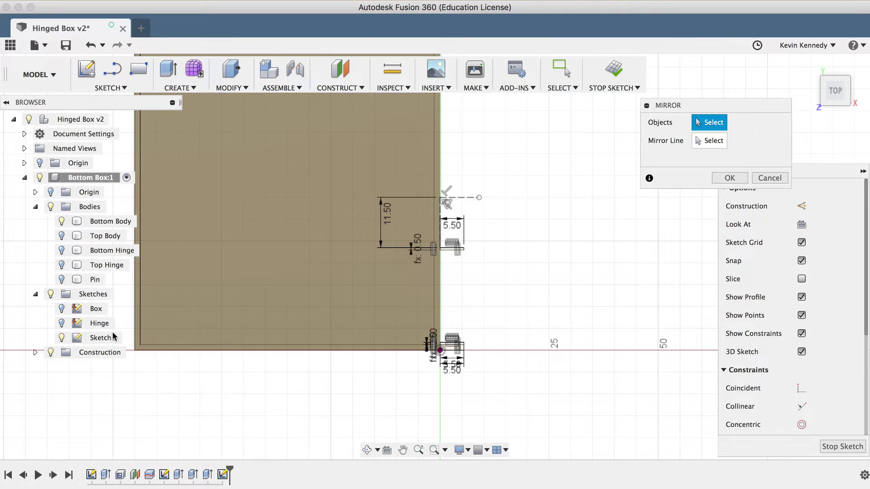
left_click_drag(467, 274, 444, 240)
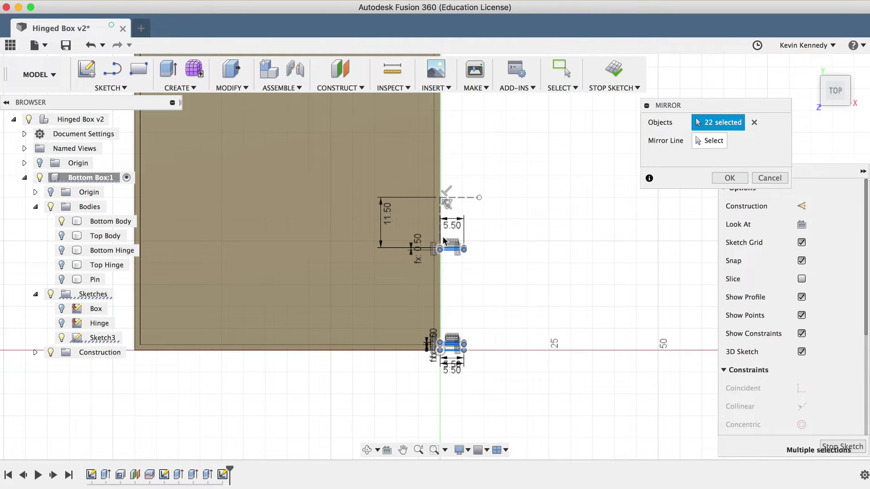
left_click(710, 140)
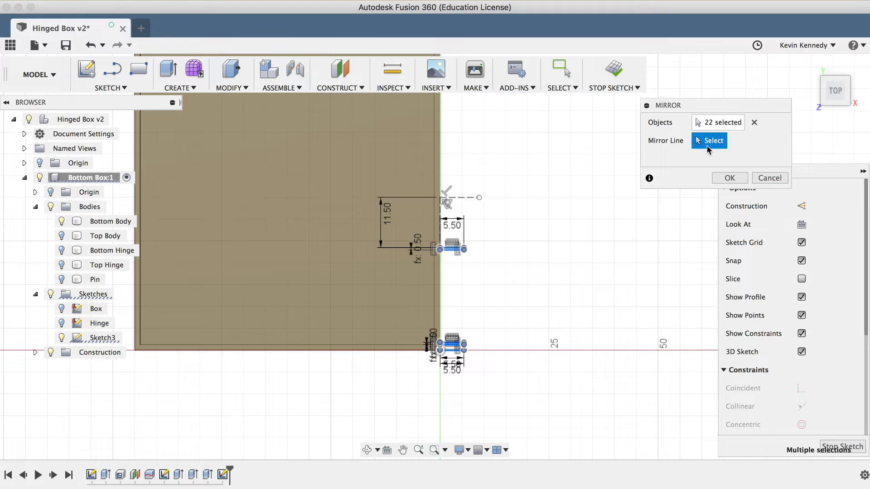
left_click(460, 198)
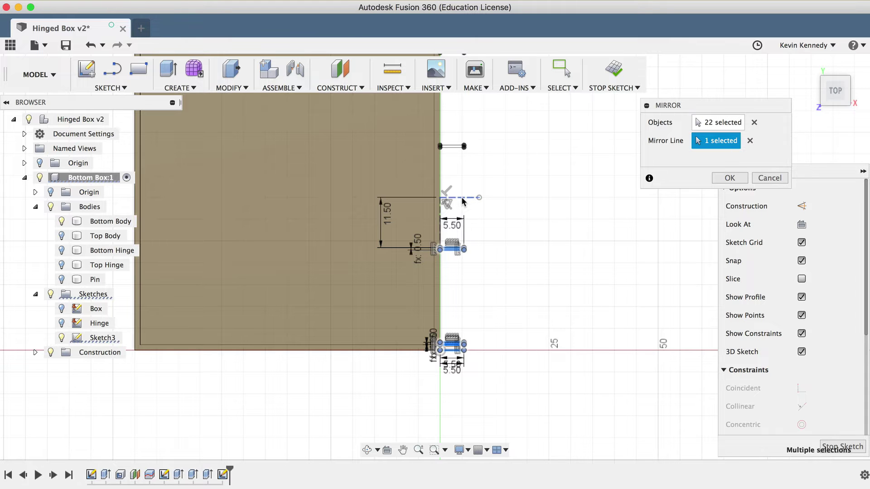
left_click(730, 178)
Step: Inspect the original and mirrored rectangles along the hinge-side edge of the box
scroll(575, 237, "down", 3)
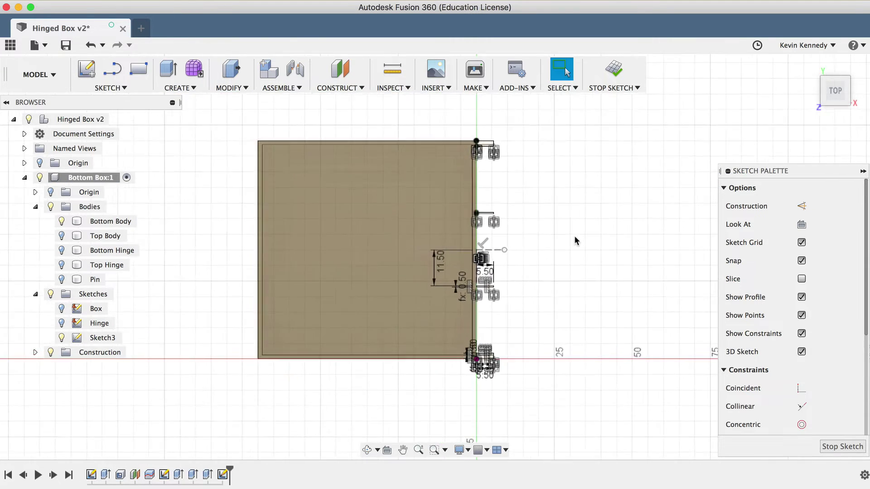
scroll(459, 240, "up", 3)
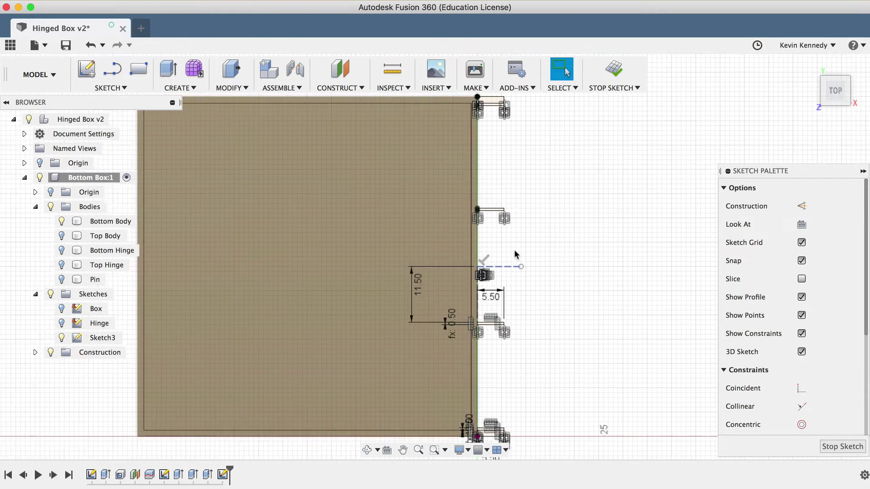
scroll(488, 160, "up", 3)
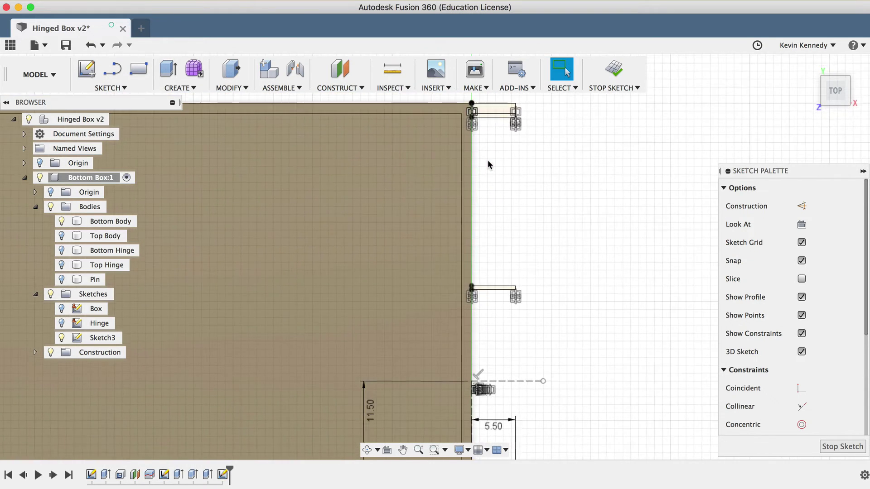
scroll(477, 359, "down", 6)
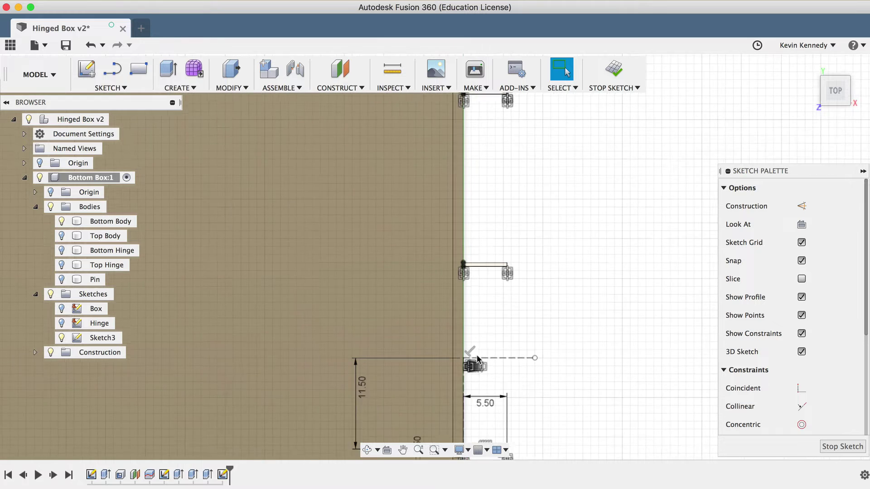
scroll(477, 359, "down", 3)
scroll(477, 355, "up", 6)
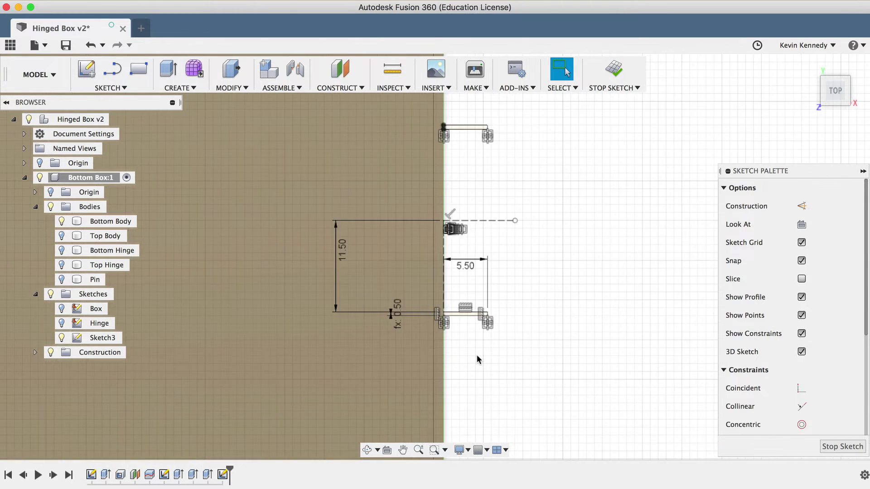
scroll(477, 359, "down", 3)
Step: Start an Extrude with the four thin Gap-high rectangles along the hinge edge as profiles
key("e")
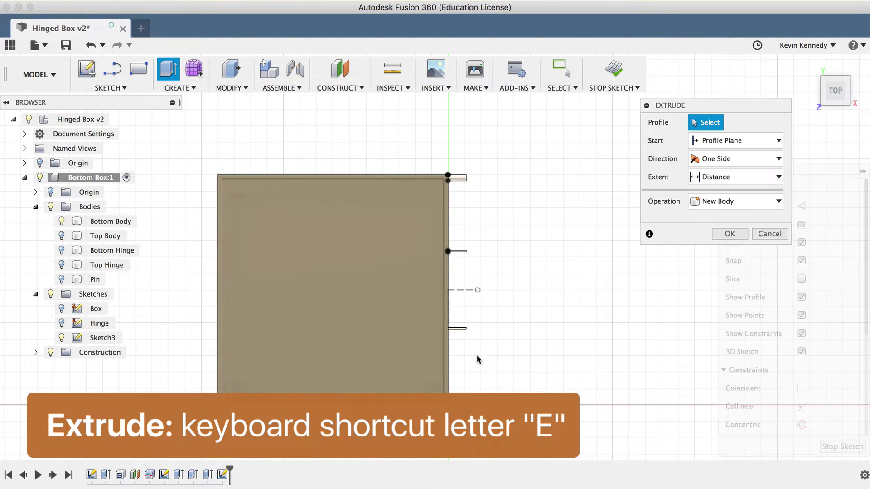
left_click(457, 329)
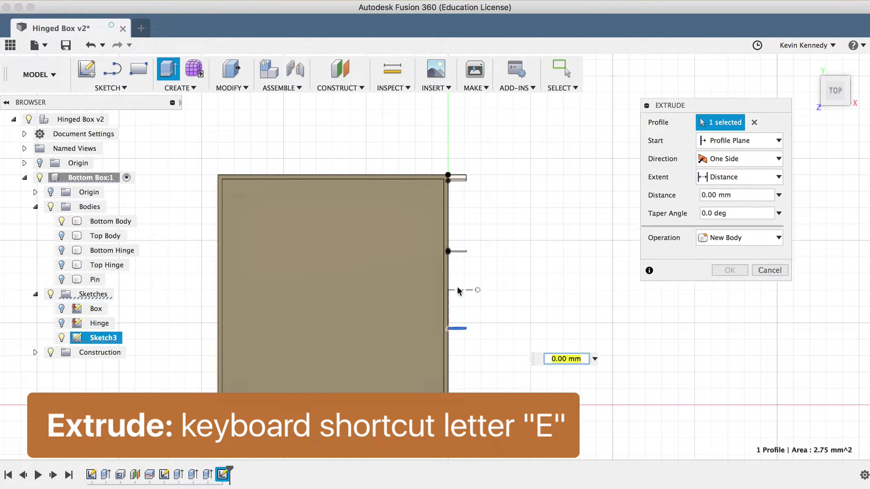
left_click(459, 252)
left_click(458, 177)
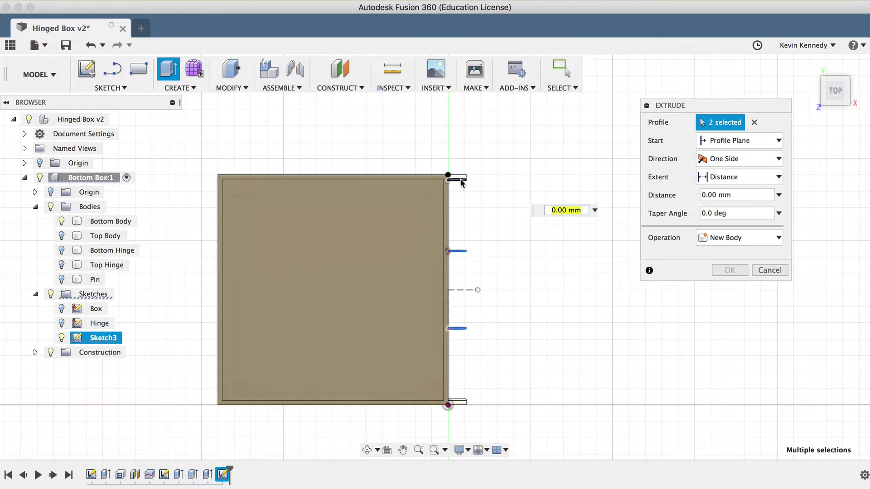
left_click(459, 407)
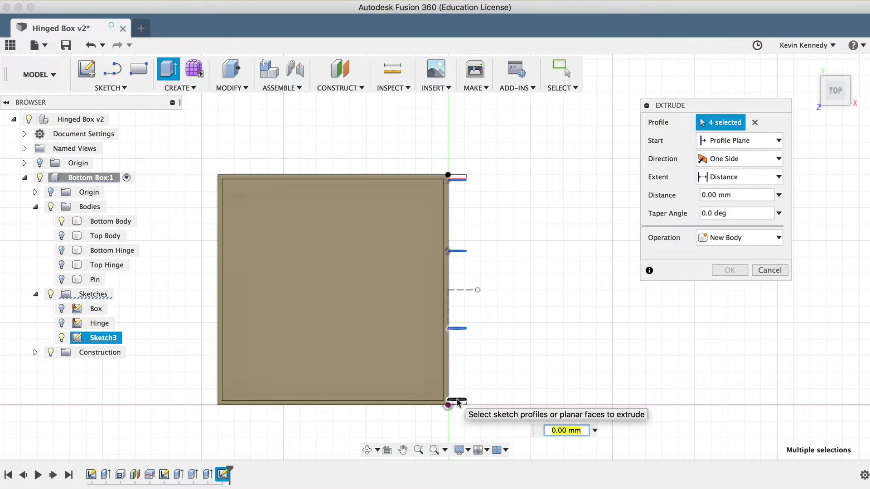
Step: Make the Top Body, Bottom Hinge and Top Hinge visible while the extrusion is being set up
left_click(811, 64)
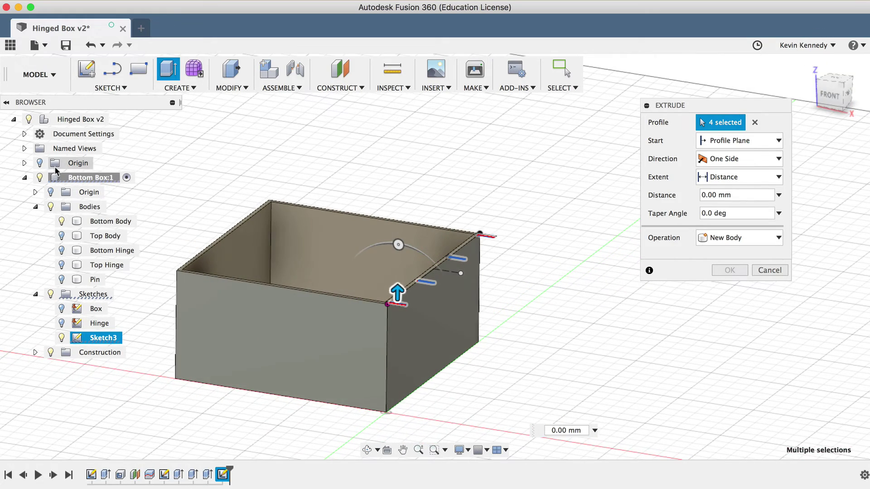
left_click(60, 236)
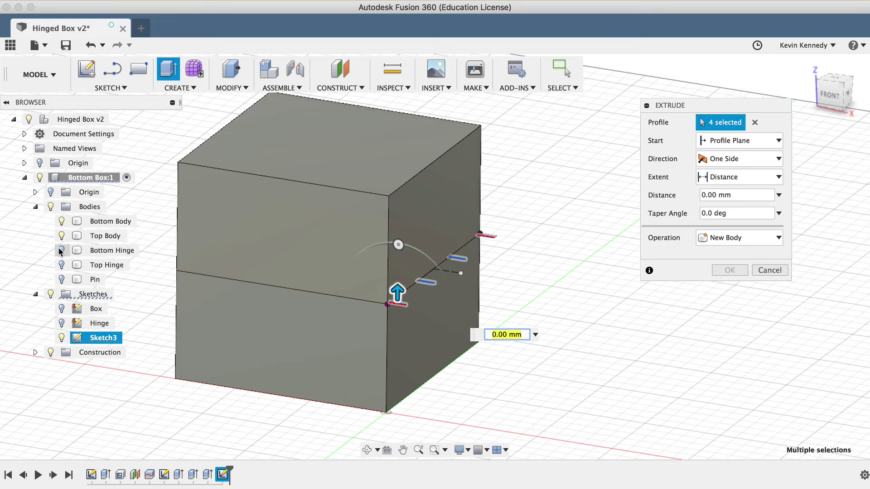
left_click(61, 250)
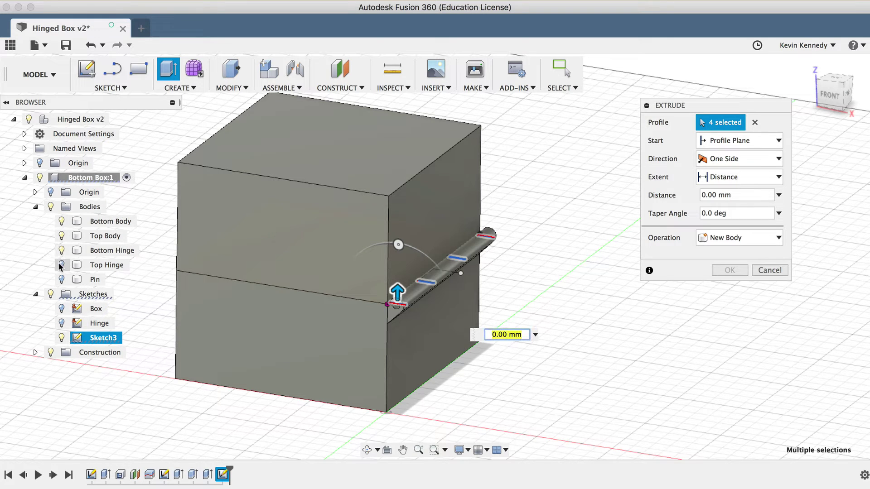
left_click(60, 265)
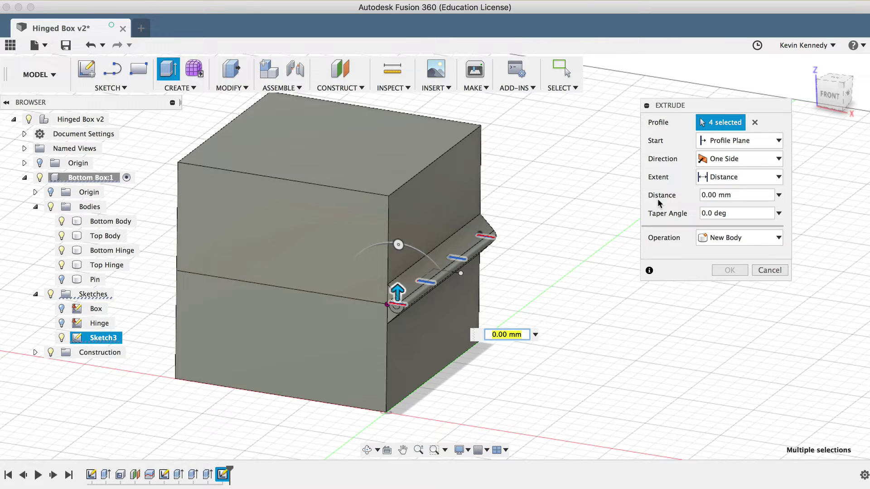
Step: Set the extrusion of the four gap profiles to Two Sides with the extent of both sides set to All
left_click_drag(682, 105, 627, 134)
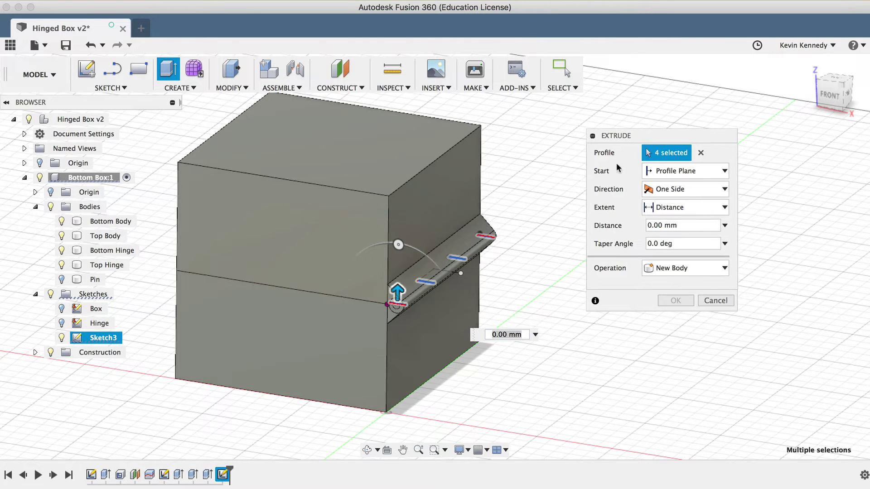
left_click(666, 189)
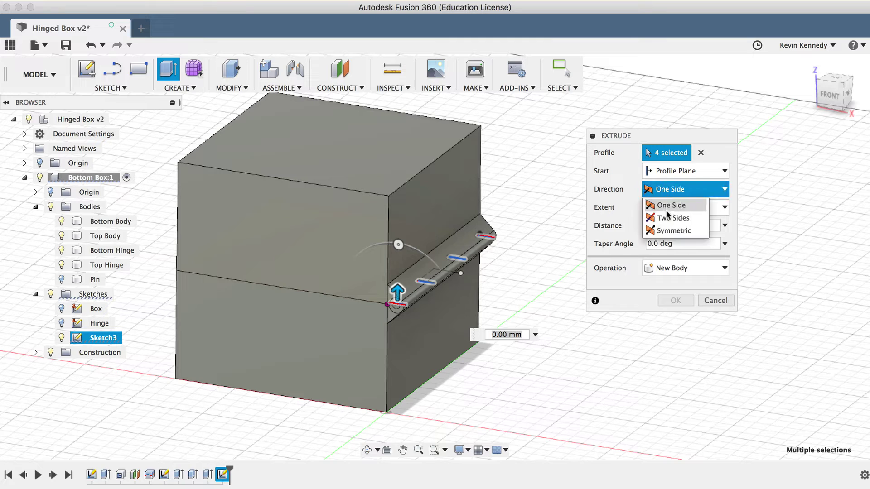
left_click(668, 217)
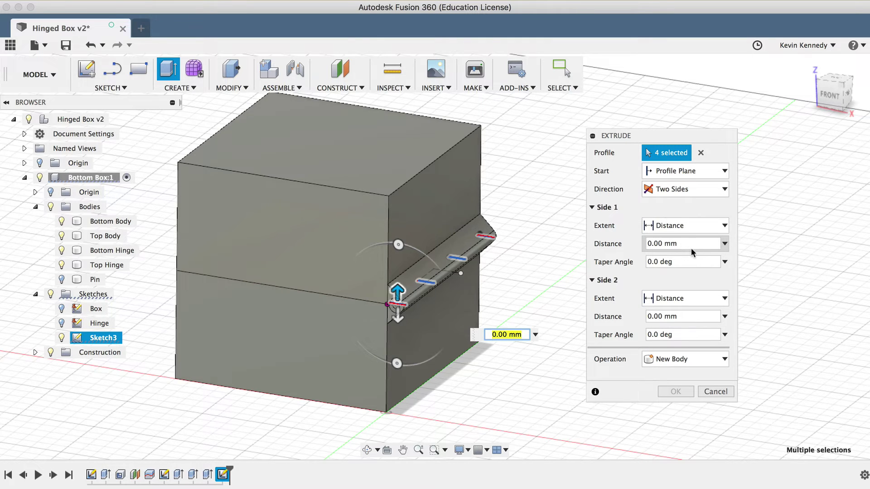
left_click(686, 226)
left_click(675, 263)
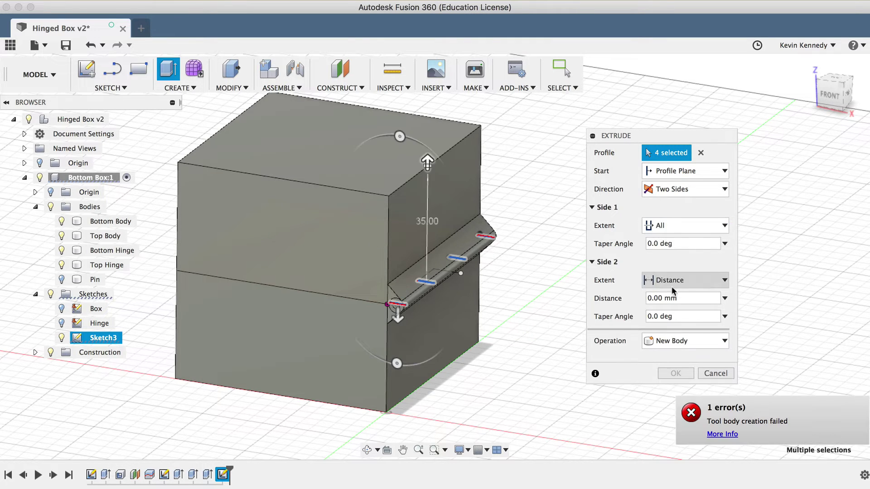
left_click(670, 281)
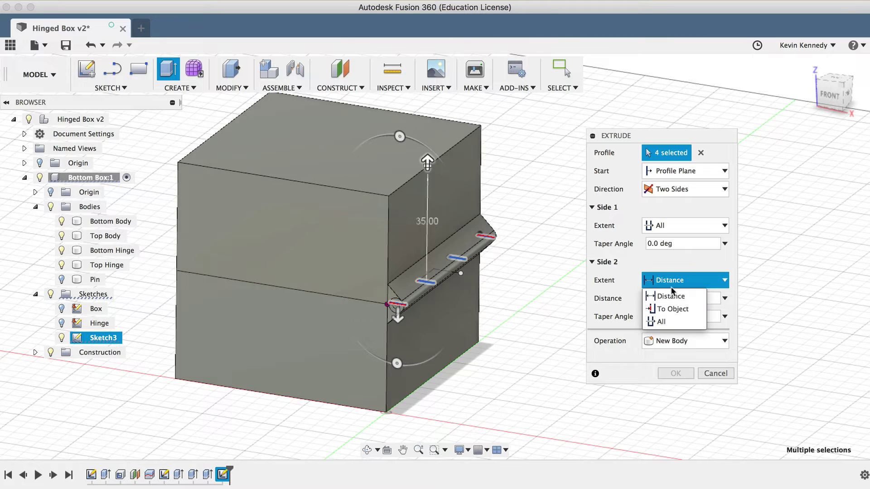
left_click(663, 322)
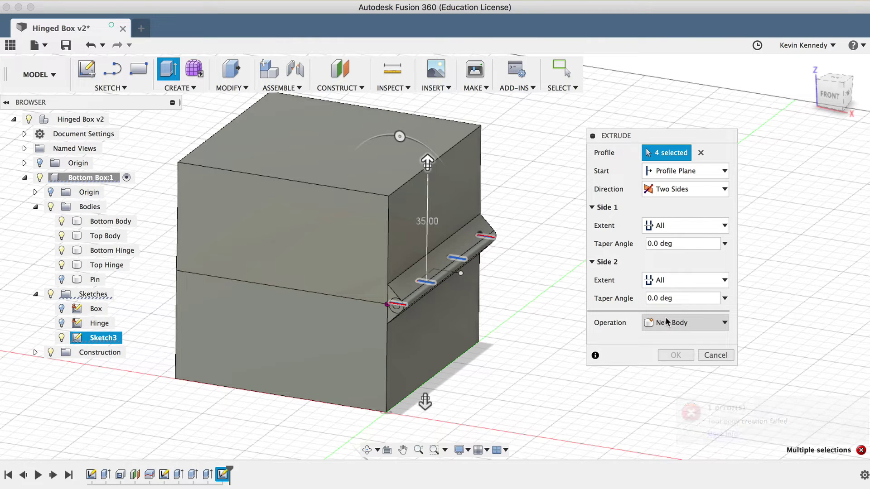
Step: Cut the four gap profiles through the Bottom Hinge and Top Hinge bodies and complete the extrusion
left_click(666, 321)
left_click(660, 353)
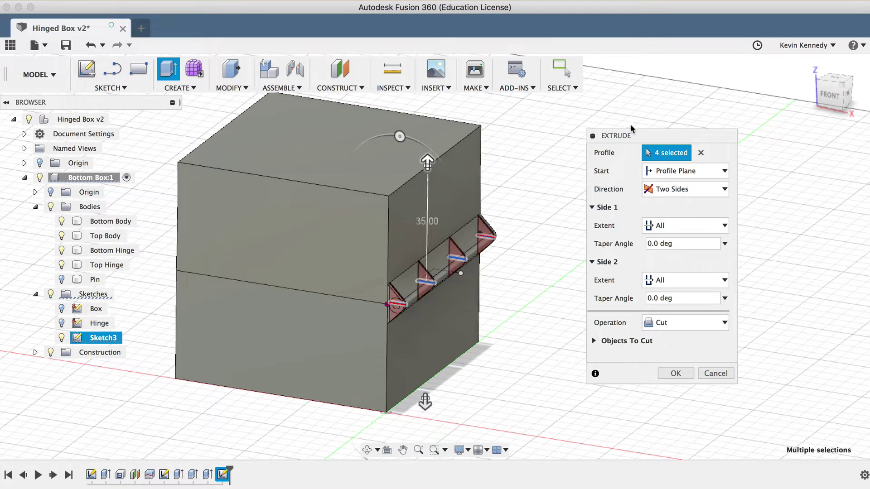
left_click_drag(630, 133, 630, 74)
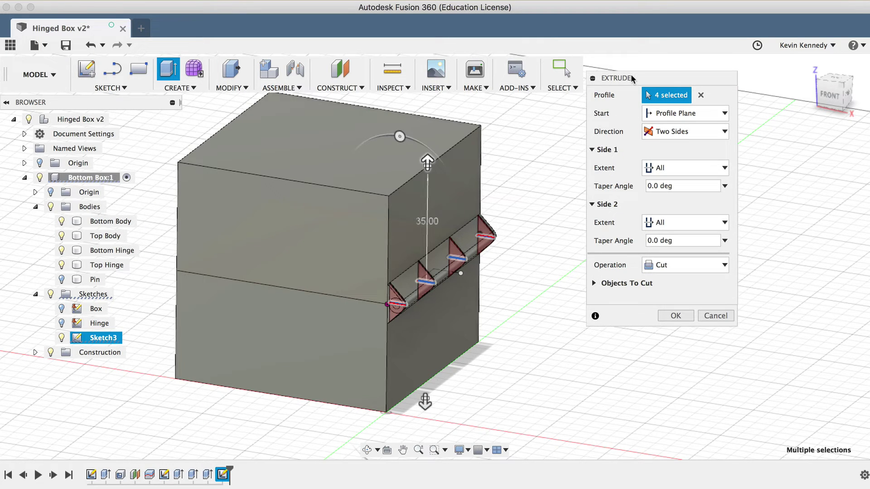
left_click(595, 285)
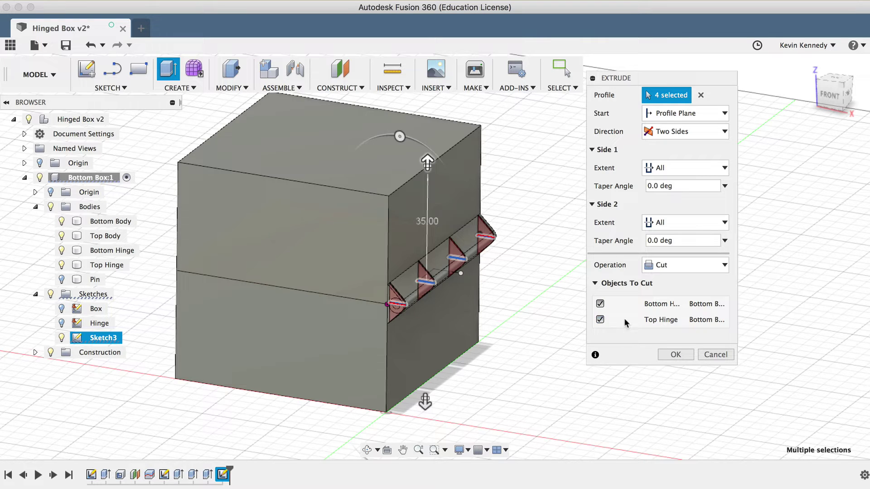
left_click(674, 355)
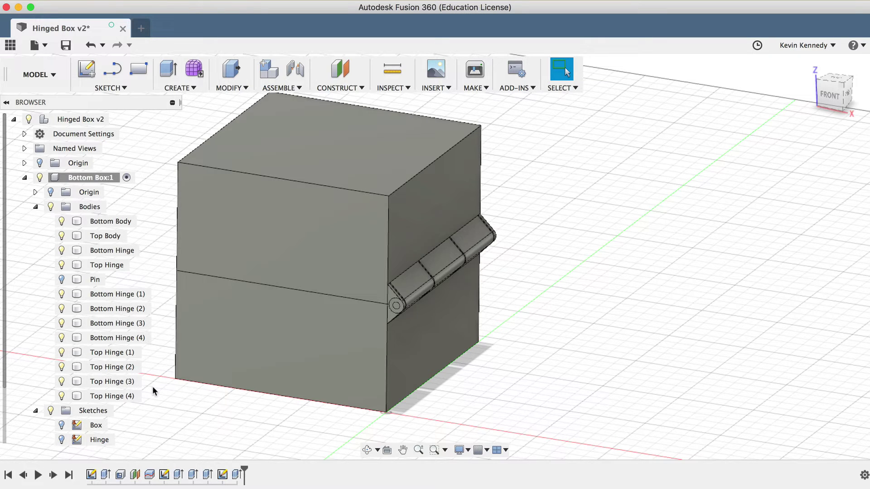
Step: Hide the two large outer segments of the top hinge, Top Hinge (1) and Top Hinge
left_click(63, 352)
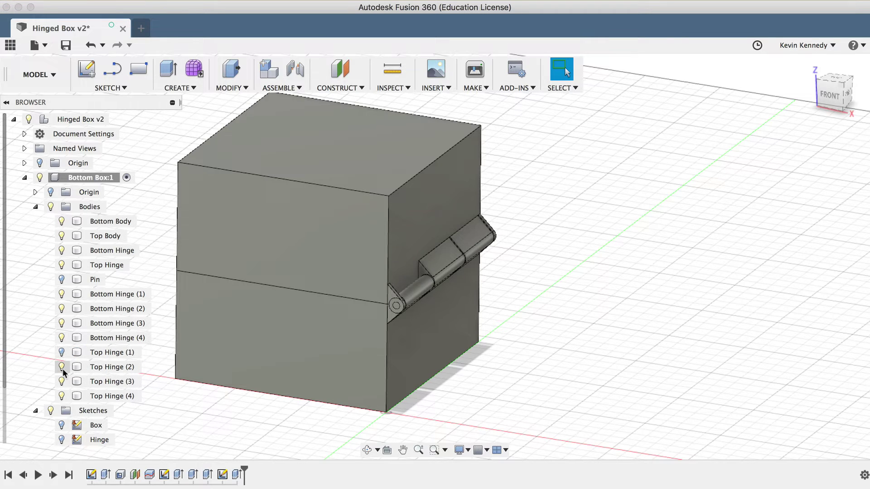
left_click(102, 367)
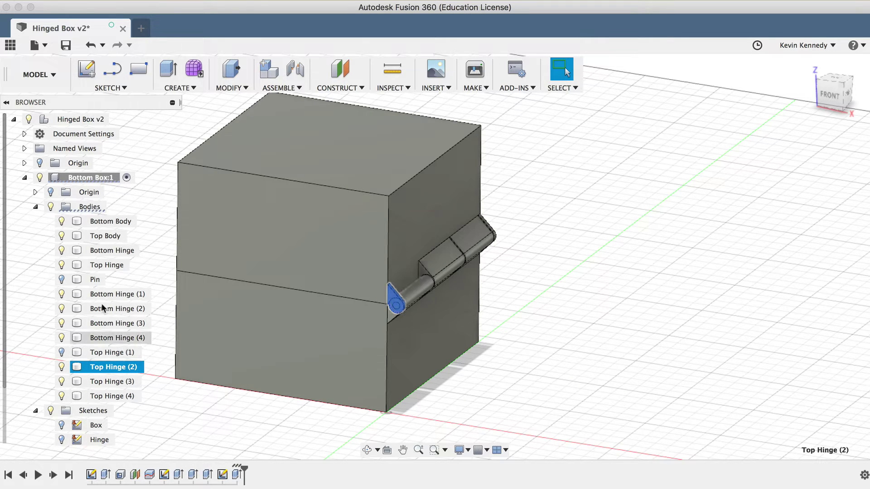
left_click(102, 268)
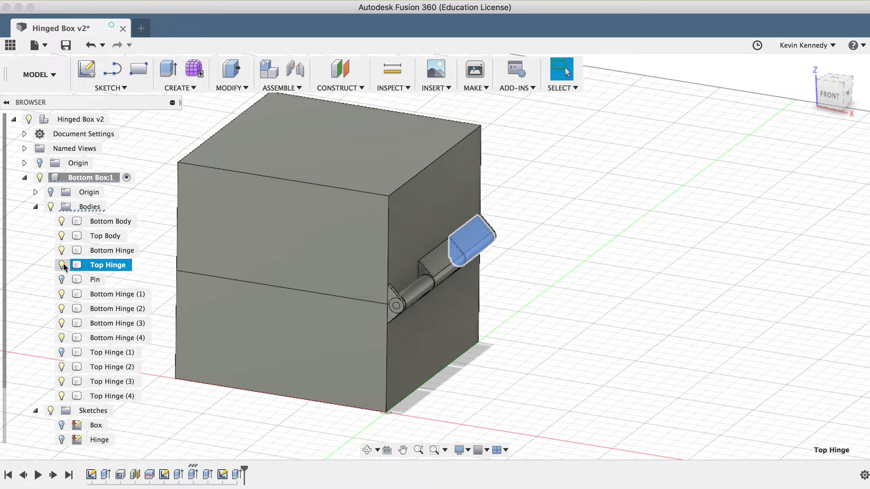
left_click(155, 358)
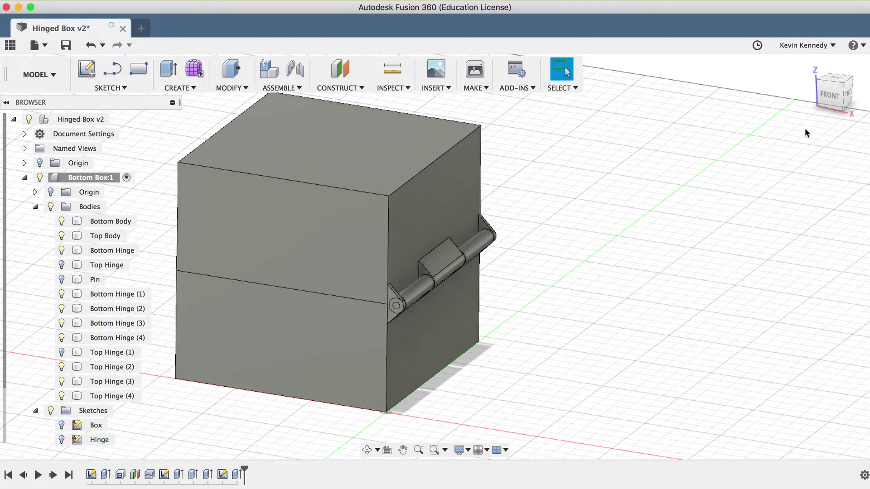
Step: Identify the bottom hinge segments one by one and hide the large middle segment, Bottom Hinge
left_click_drag(836, 96, 831, 103)
left_click(425, 282)
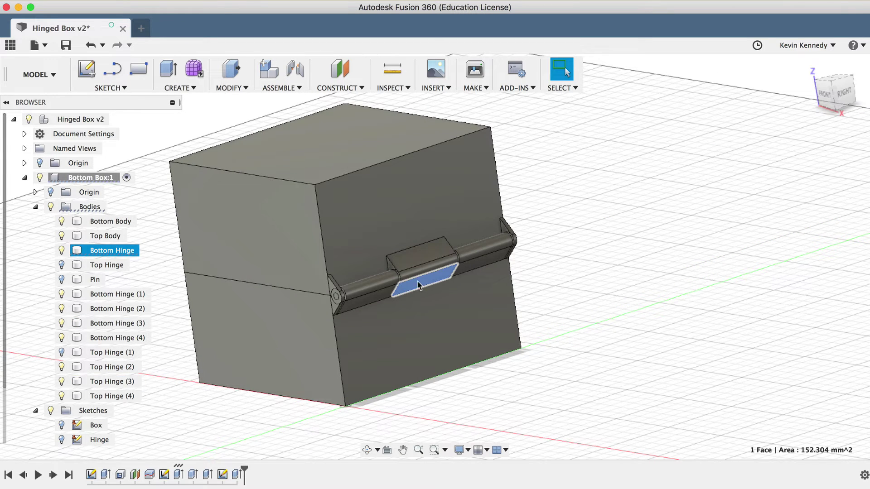
left_click(110, 294)
left_click(110, 309)
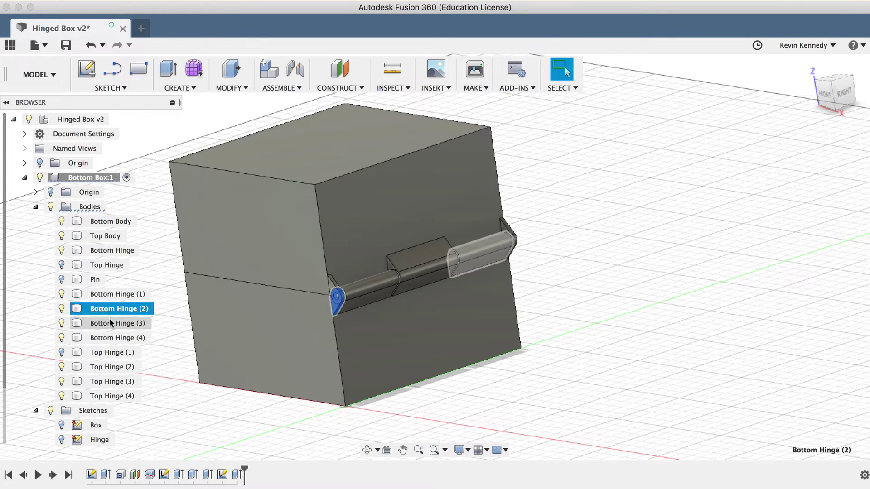
left_click(110, 323)
left_click(109, 338)
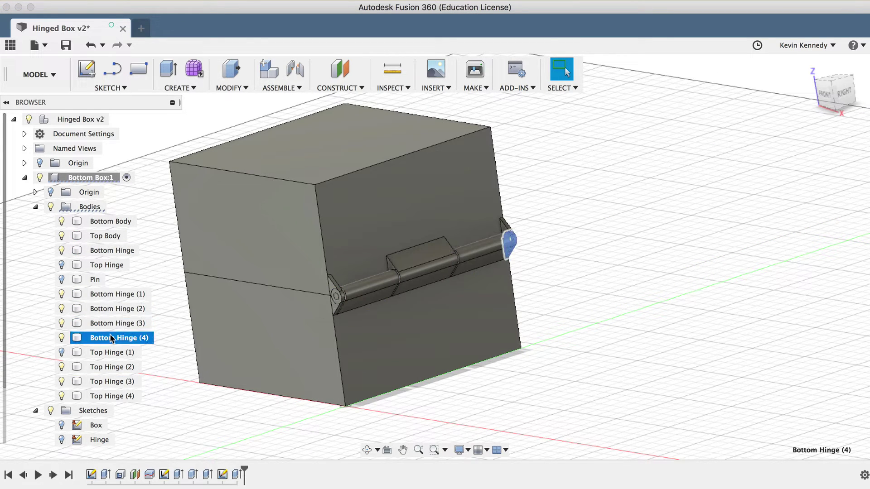
Step: Remove the three hidden hinge segments Bottom Hinge, Top Hinge and Top Hinge (1) from the model
left_click(96, 251)
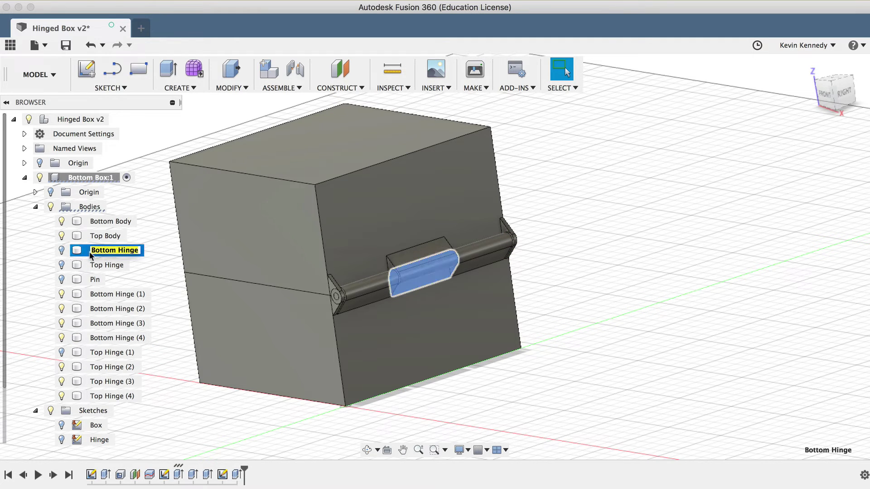
left_click(111, 264, "shift")
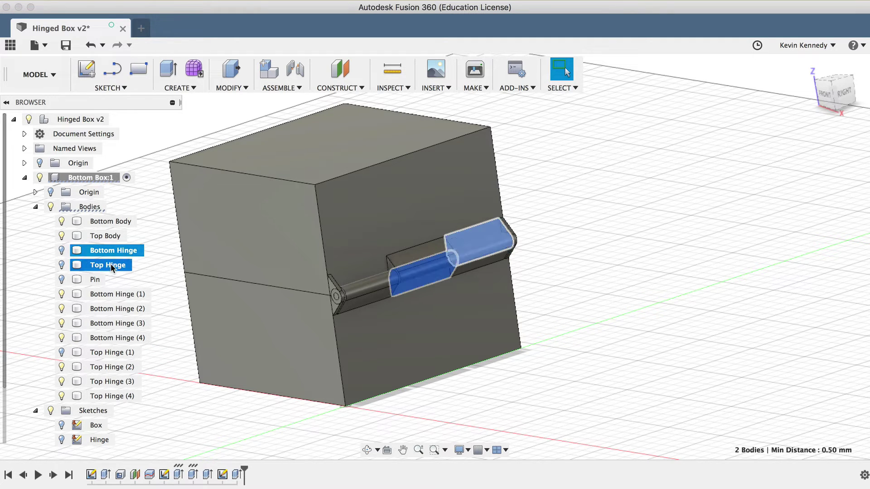
left_click(107, 352, "shift")
right_click(108, 350)
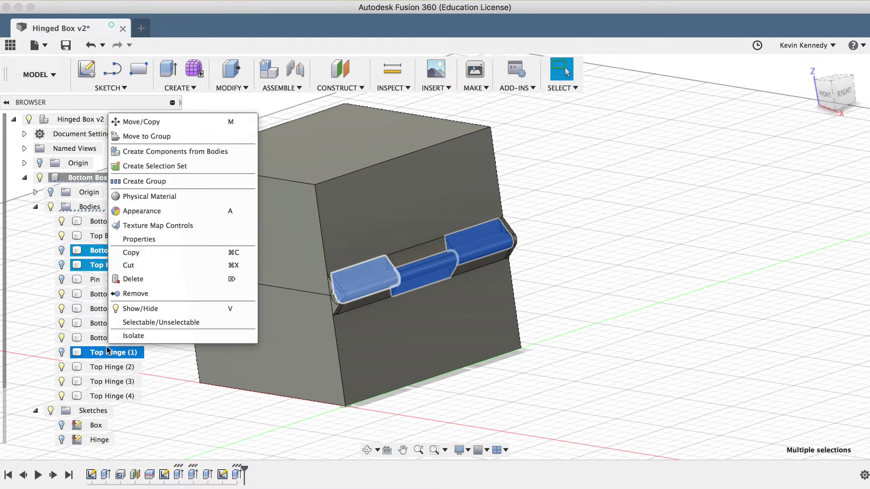
left_click(162, 292)
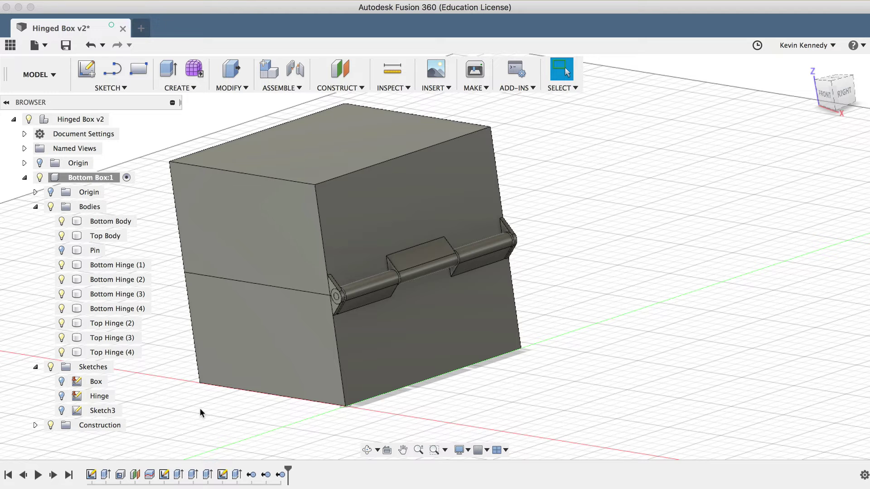
Step: Examine the interlocking top and bottom hinge segments from close up and from several sides of the box
left_click(351, 317)
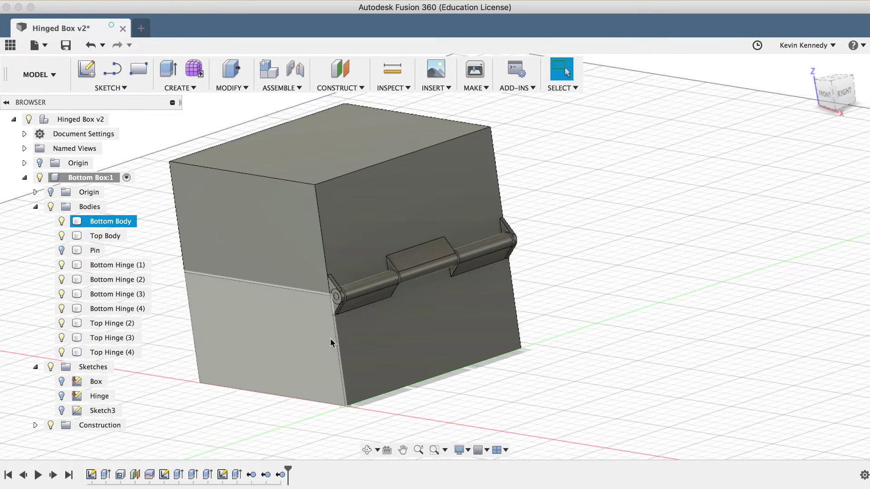
scroll(330, 339, "up", 3)
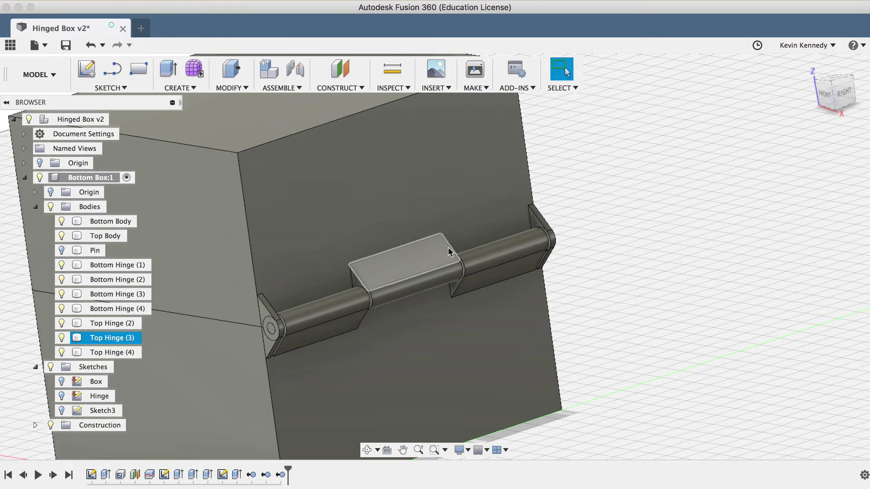
middle_click_drag(435, 257, 566, 196, "shift")
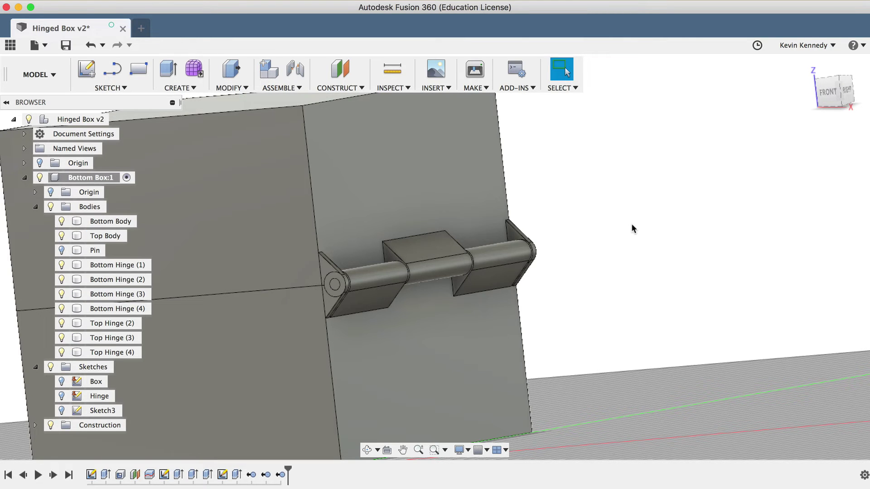
scroll(633, 229, "down", 2)
scroll(634, 229, "down", 2)
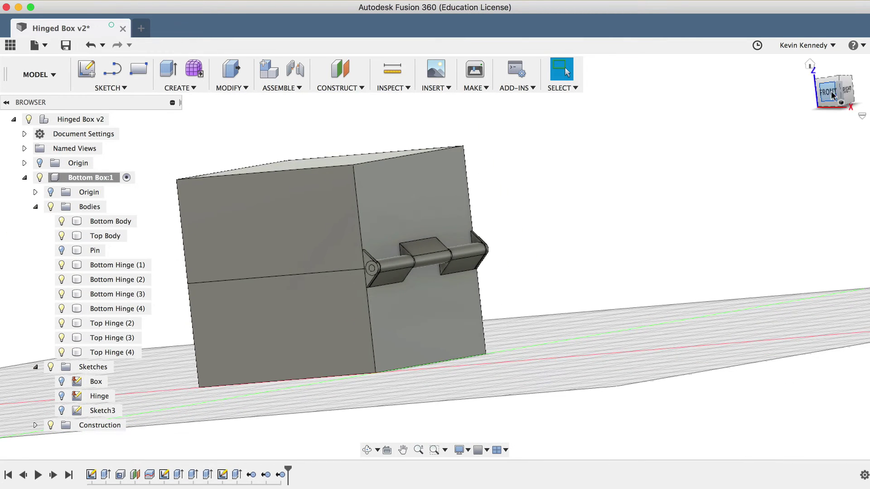
mouse_move(834, 100)
left_mouse_down()
mouse_move(855, 109)
mouse_move(834, 104)
left_mouse_up()
scroll(321, 213, "left", 5)
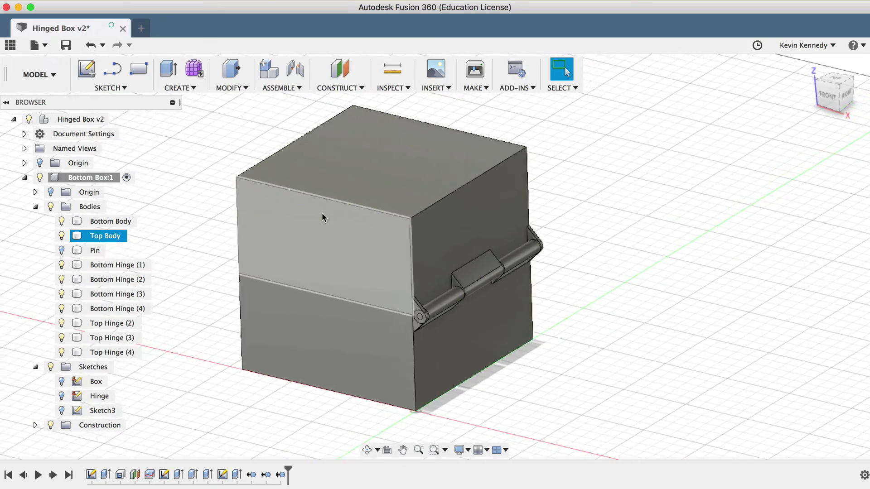
scroll(301, 306, "down", 2)
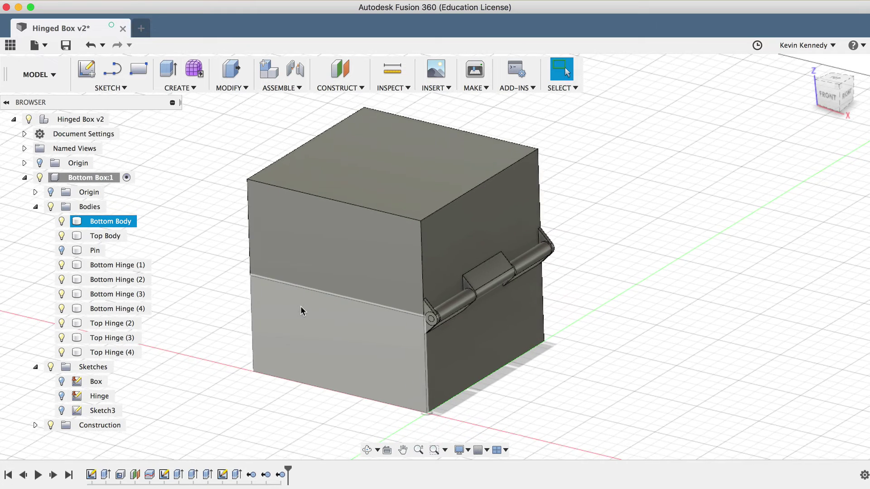
scroll(300, 311, "up", 1)
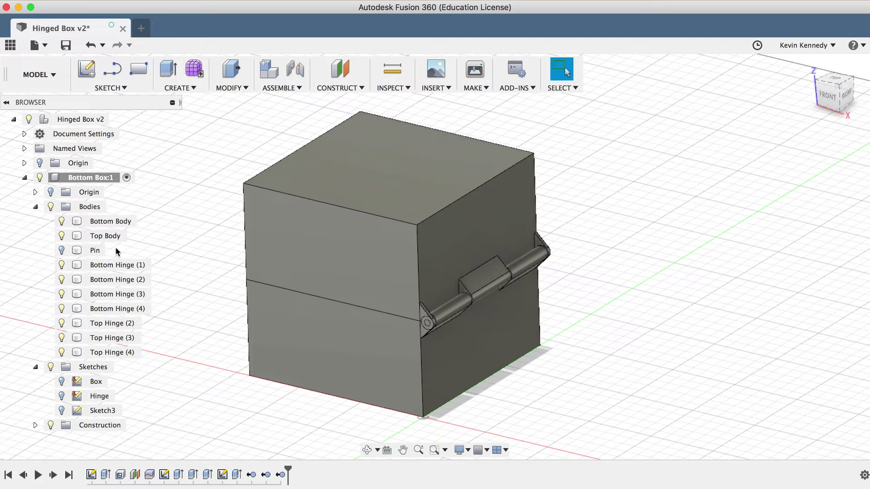
Step: Create a separate component from the Top Body of the box
right_click(109, 235)
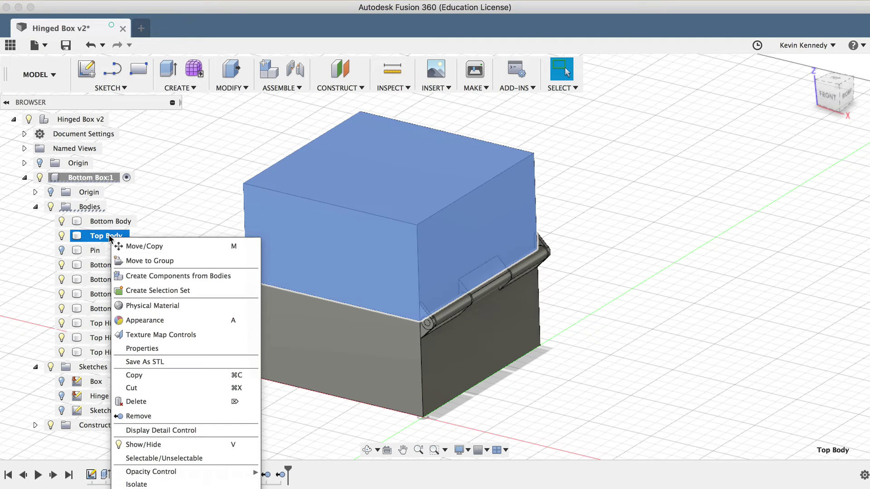
left_click(151, 276)
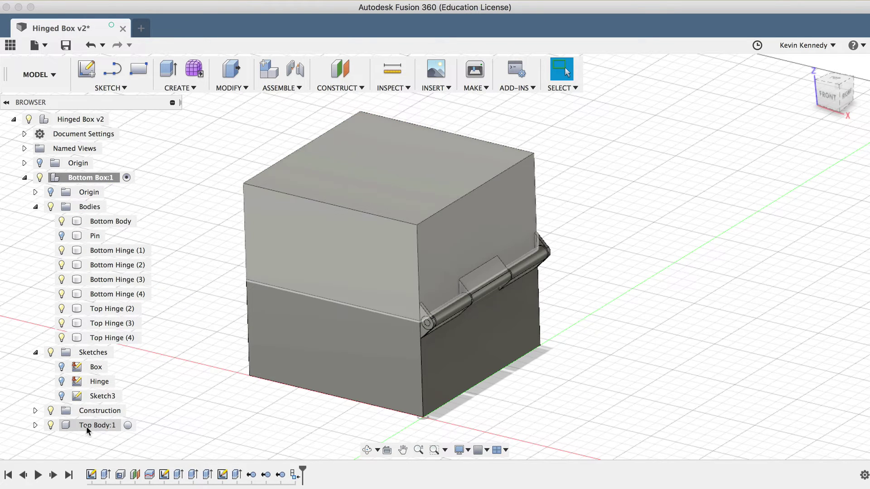
left_click(25, 178)
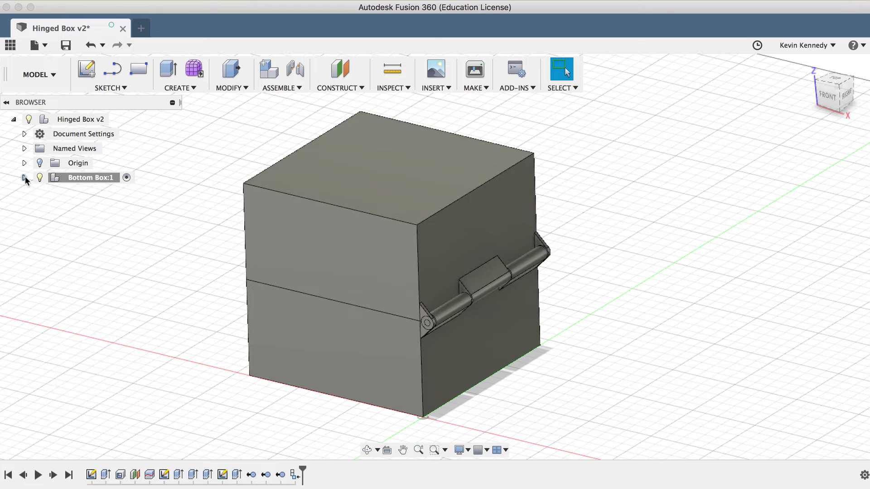
left_click(24, 178)
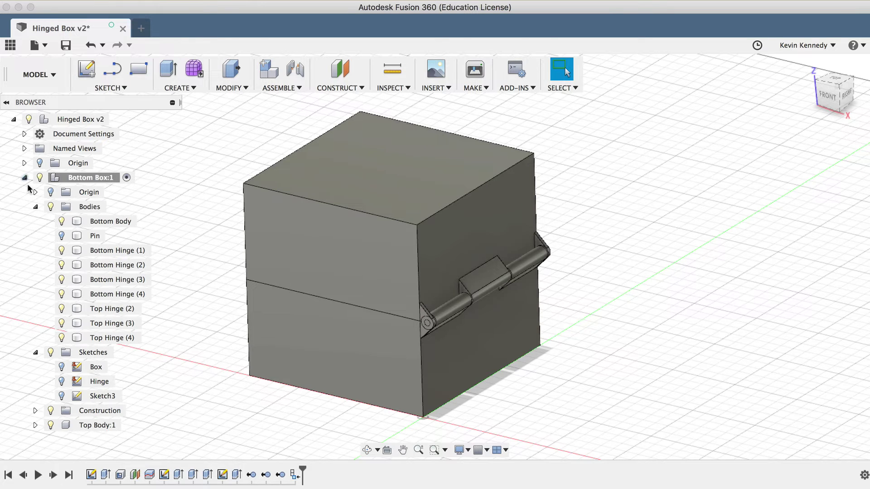
Step: Move the Top Body component out of Bottom Box to the top level of the Hinged Box v2 assembly
left_click(96, 425)
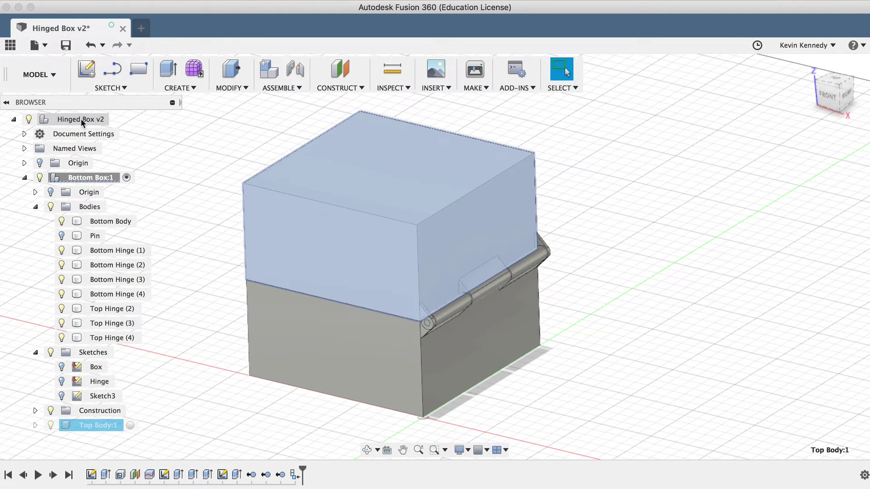
left_click_drag(81, 117, 80, 118)
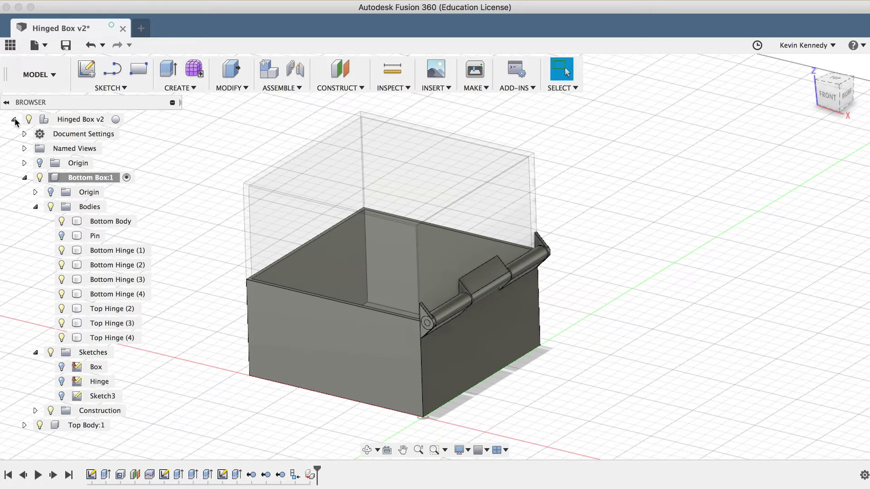
left_click(14, 119)
left_click(14, 119)
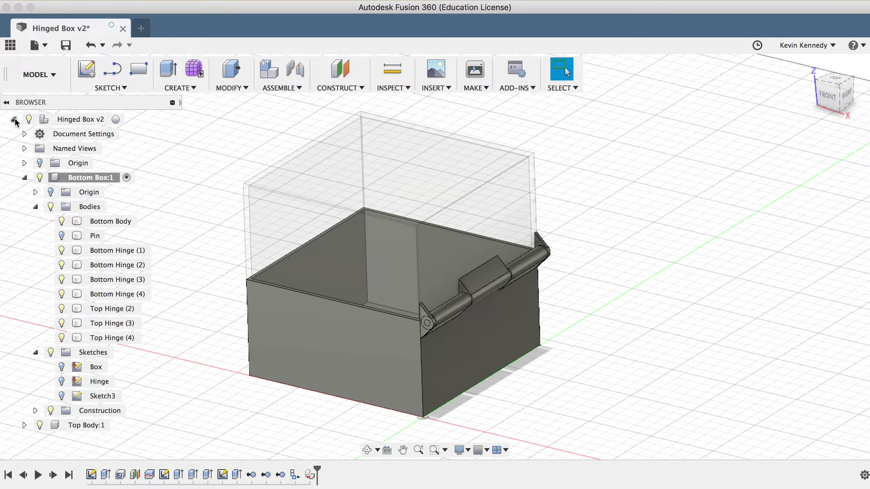
Step: Rename the Top Body component as Top Box
left_click(24, 178)
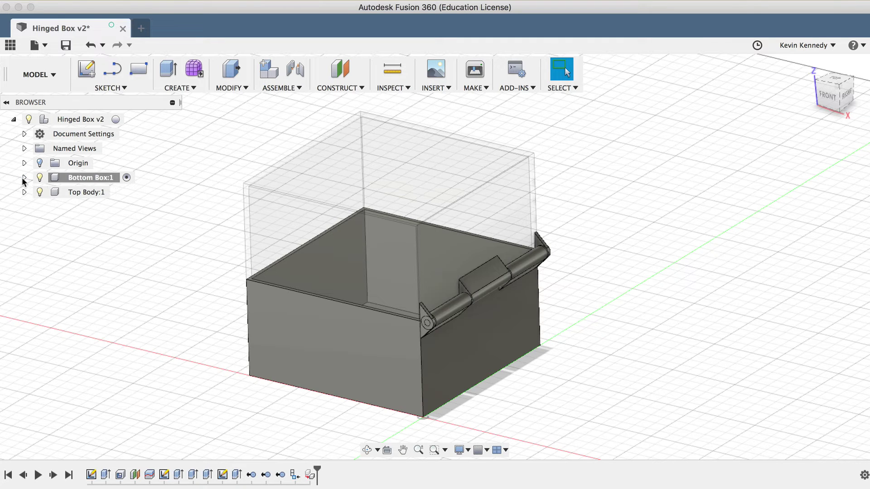
double_click(79, 194)
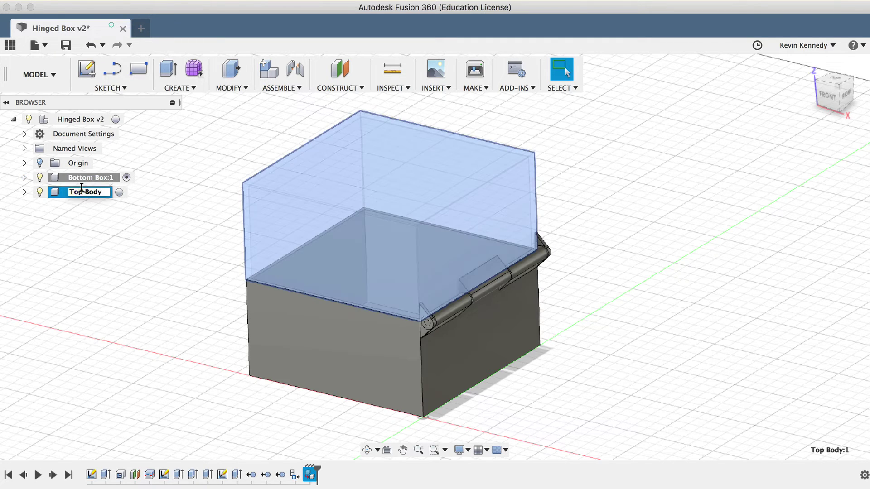
type("Top Box")
key("Return")
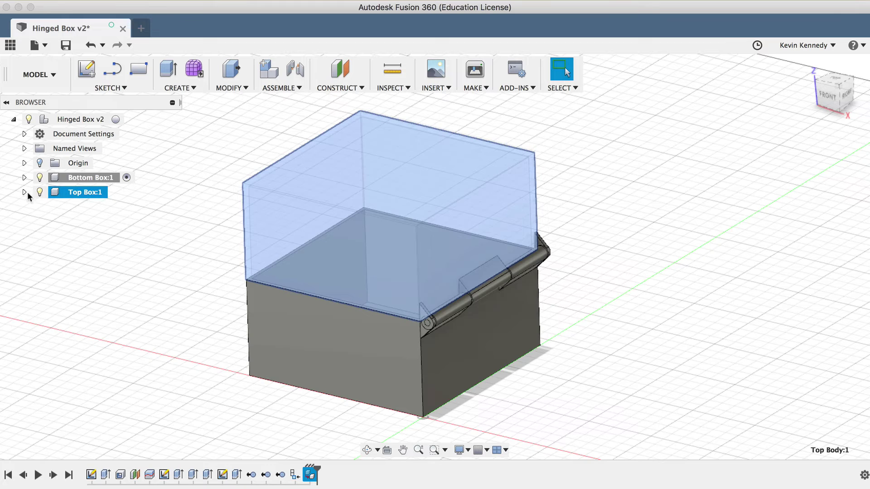
Step: Show the Pin body, and move it with Top Hinge (2), Top Hinge (3) and Top Hinge (4) from Bottom Box into Top Box
left_click(24, 178)
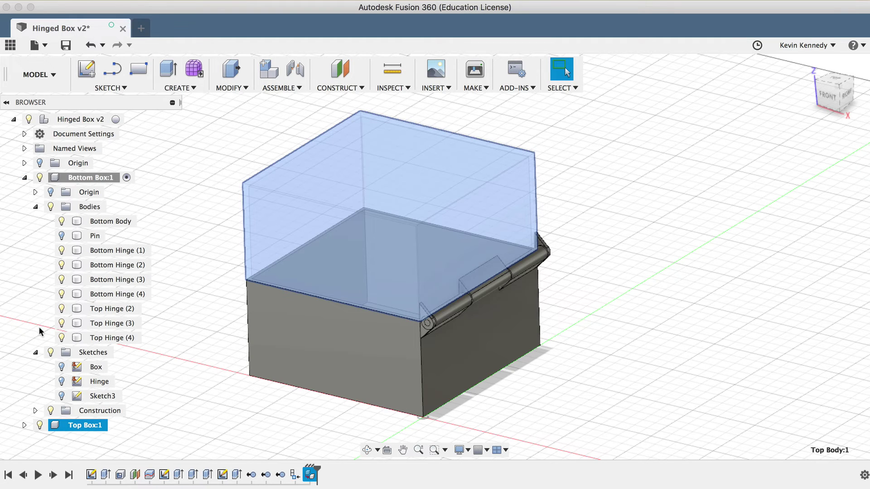
left_click(25, 425)
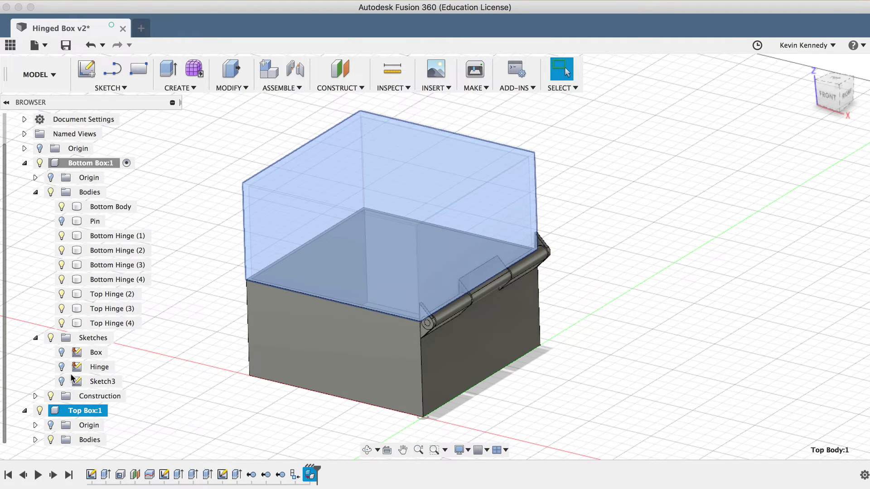
left_click(103, 294)
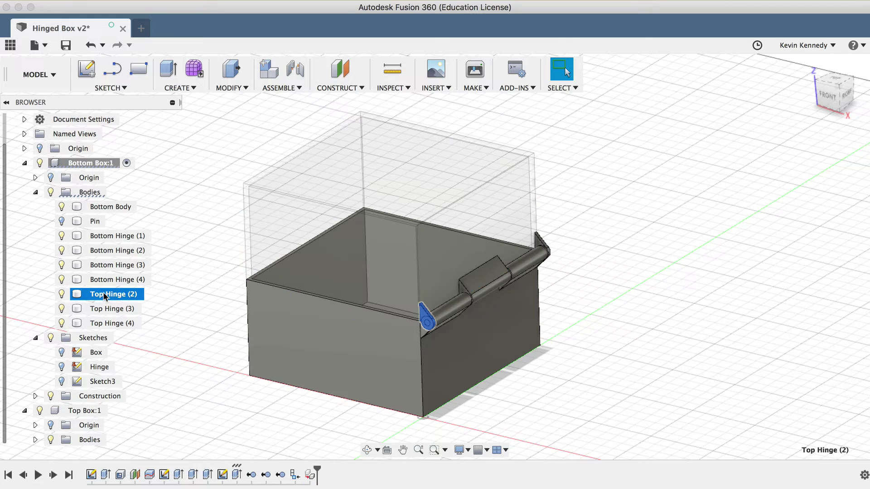
left_click(104, 309, "shift")
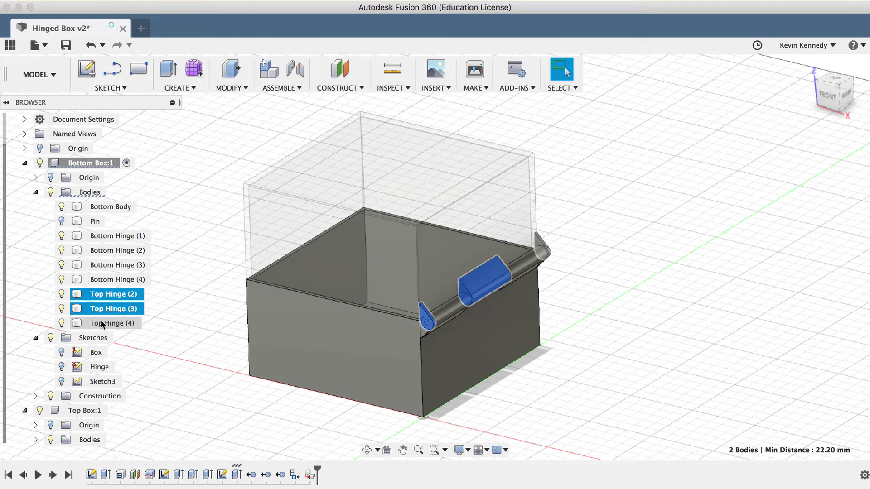
left_click(103, 323, "shift")
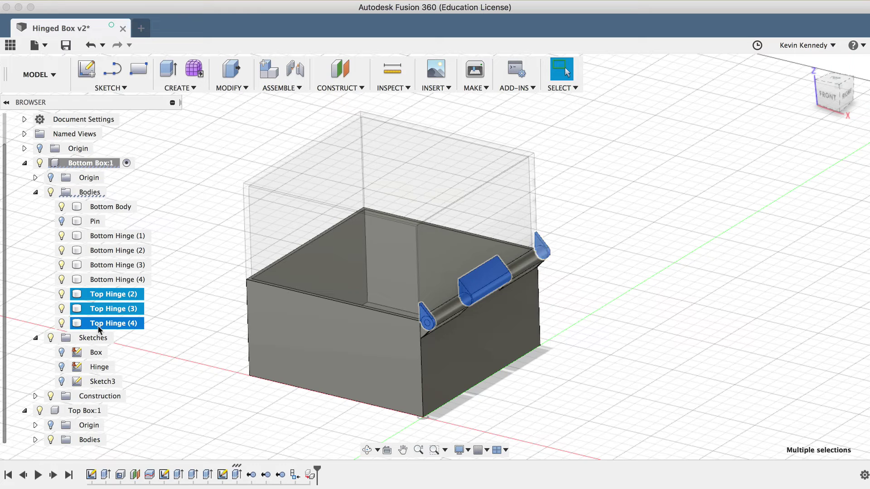
left_click(64, 223, "shift")
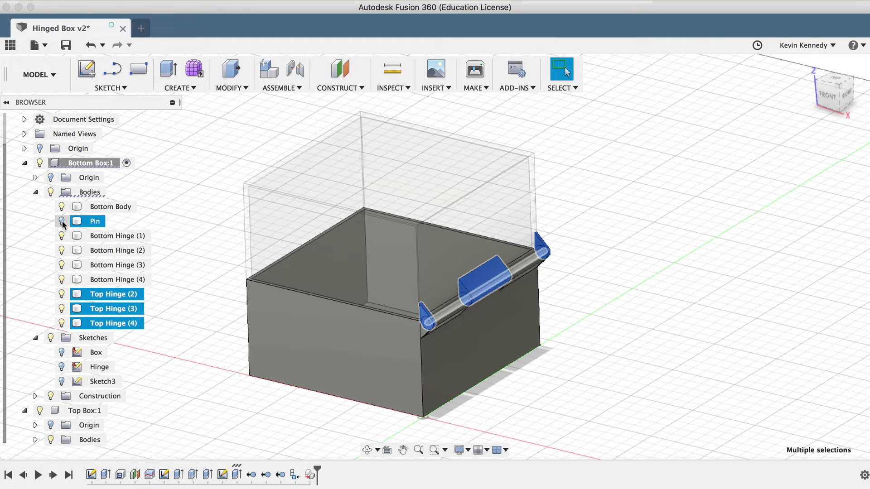
left_click(64, 223, "shift")
left_click(95, 223, "shift")
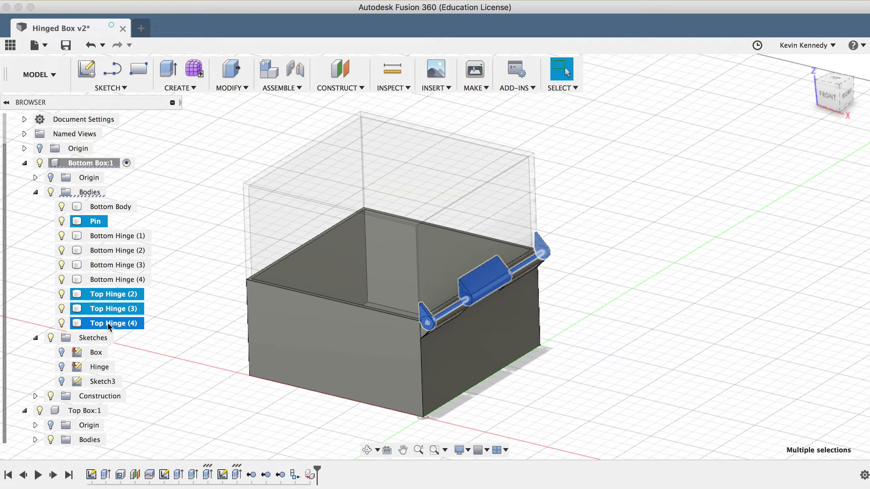
left_click_drag(109, 325, 82, 442)
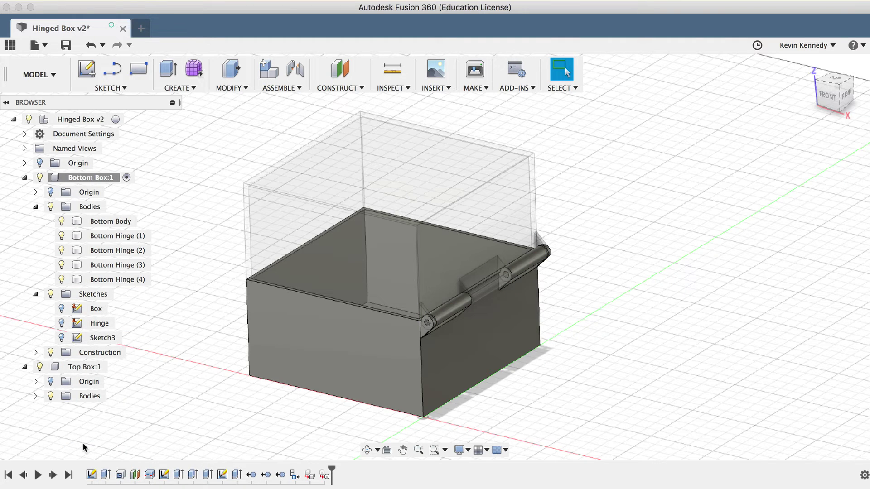
left_click(36, 396)
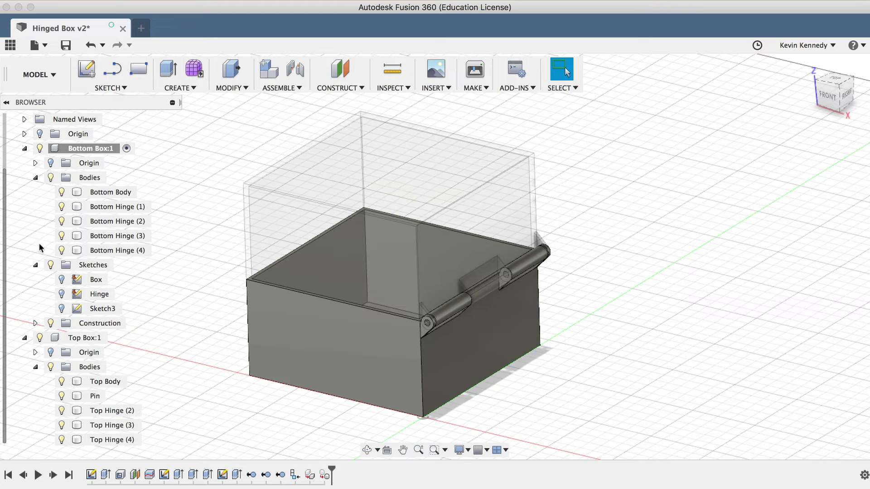
Step: Check which parts belong to Top Box and Bottom Box by hiding and showing each component in turn
left_click(25, 149)
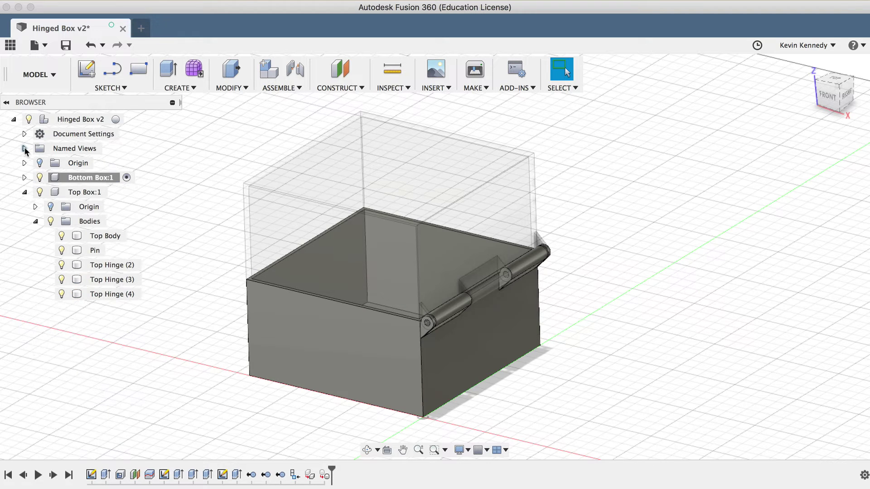
left_click(24, 193)
left_click(40, 192)
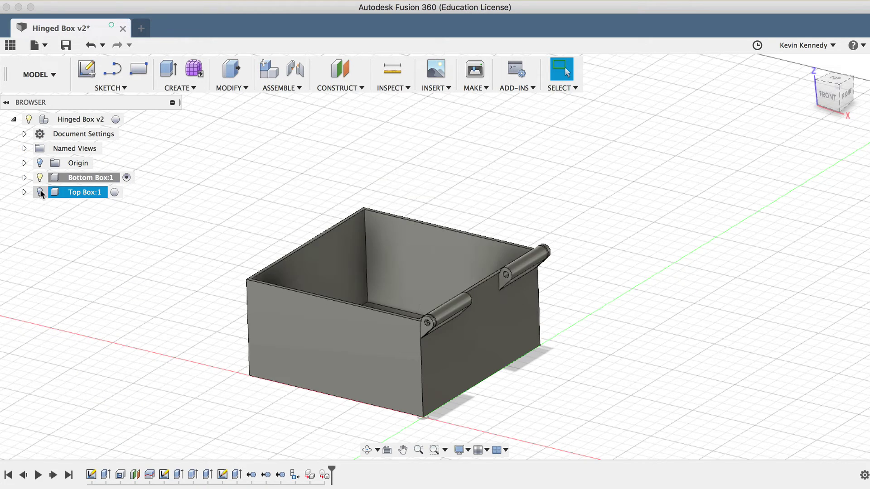
left_click(40, 192)
left_click(40, 192)
left_click(40, 192)
left_click(40, 178)
left_click(40, 177)
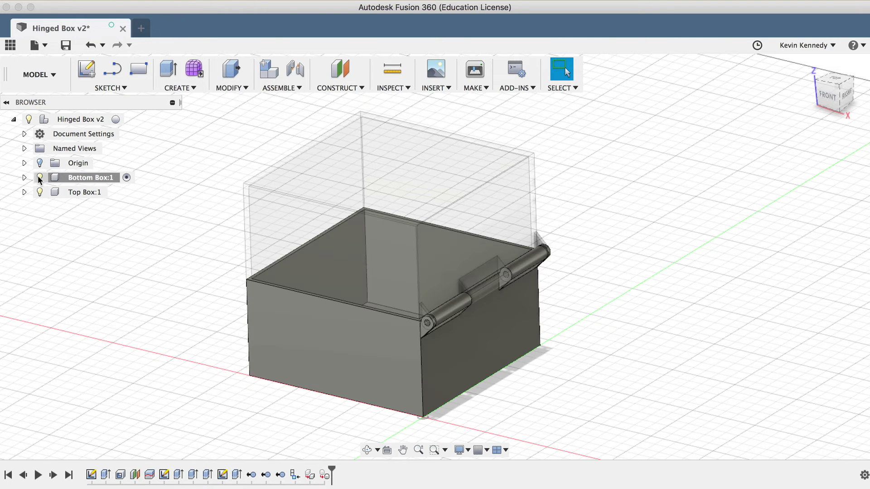
Step: Activate the top-level Hinged Box v2 assembly
left_click(116, 119)
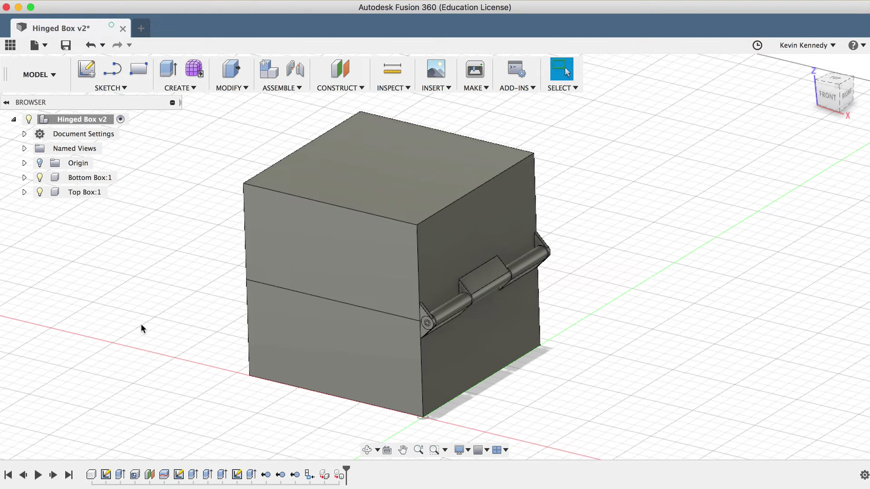
scroll(305, 409, "down", 3)
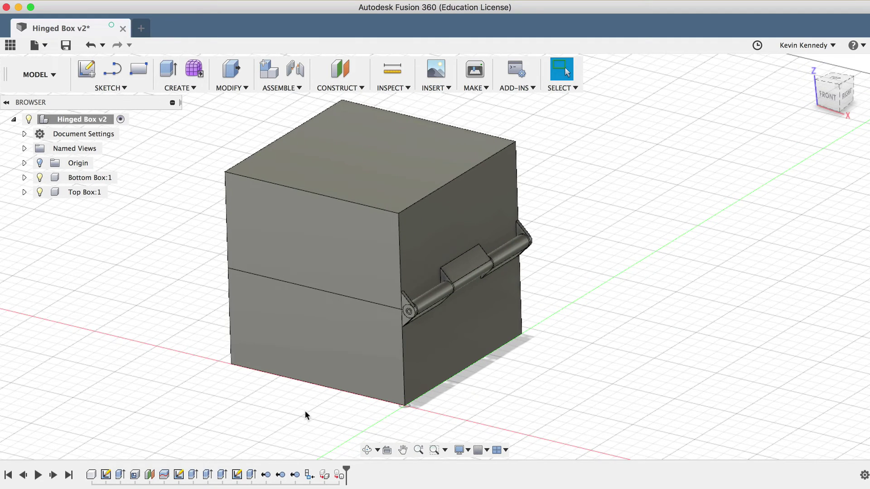
scroll(305, 414, "up", 2)
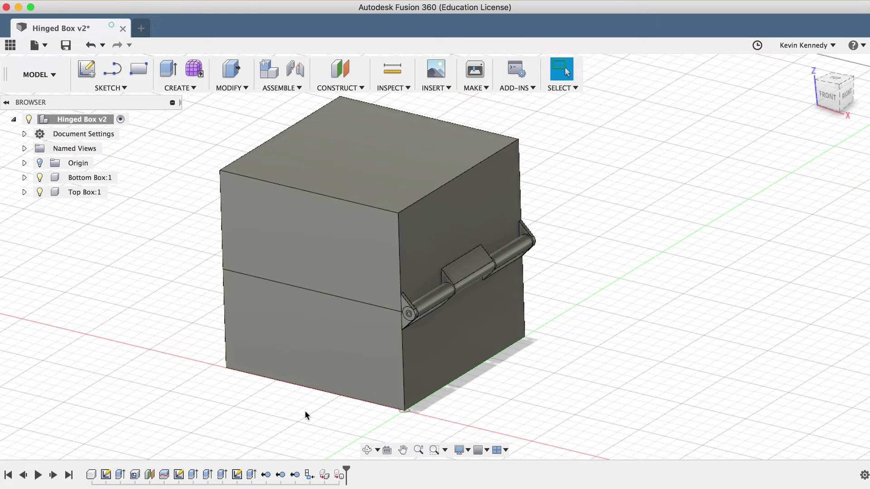
Step: Start an As-built Joint between the Top Box and Bottom Box components with Revolute as its motion type
left_click(282, 87)
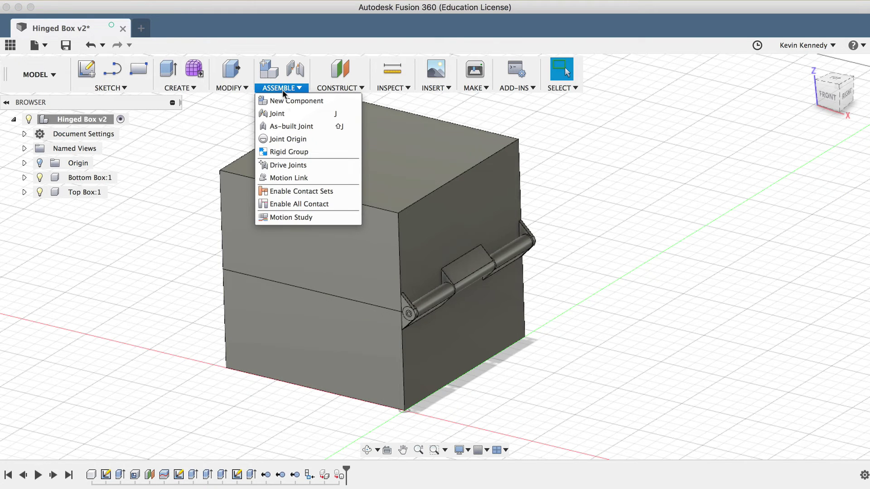
left_click(319, 126)
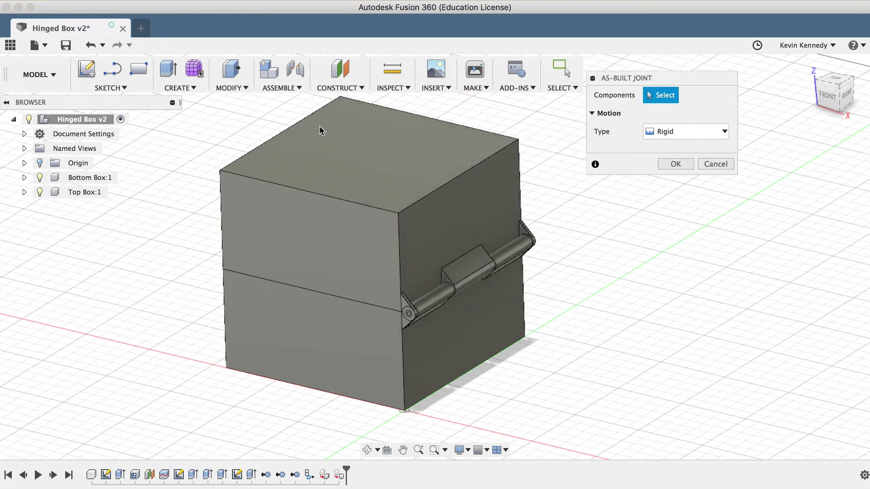
left_click_drag(628, 80, 630, 135)
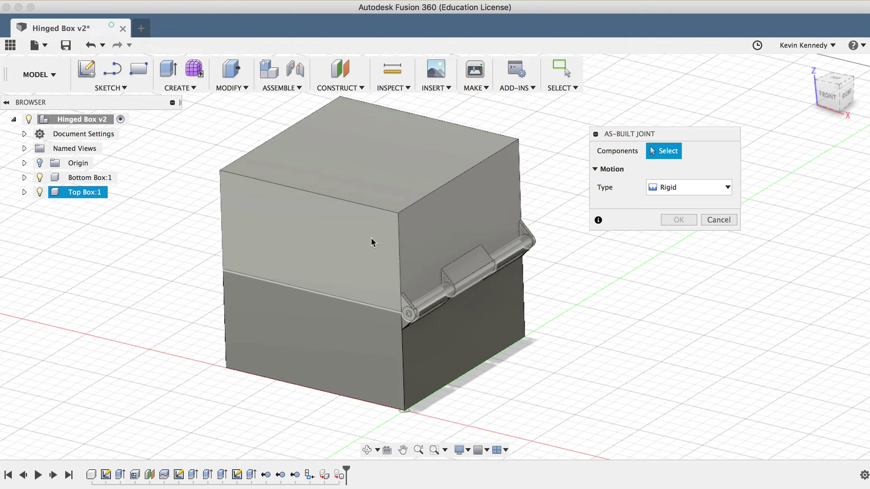
left_click(371, 237)
left_click(363, 319)
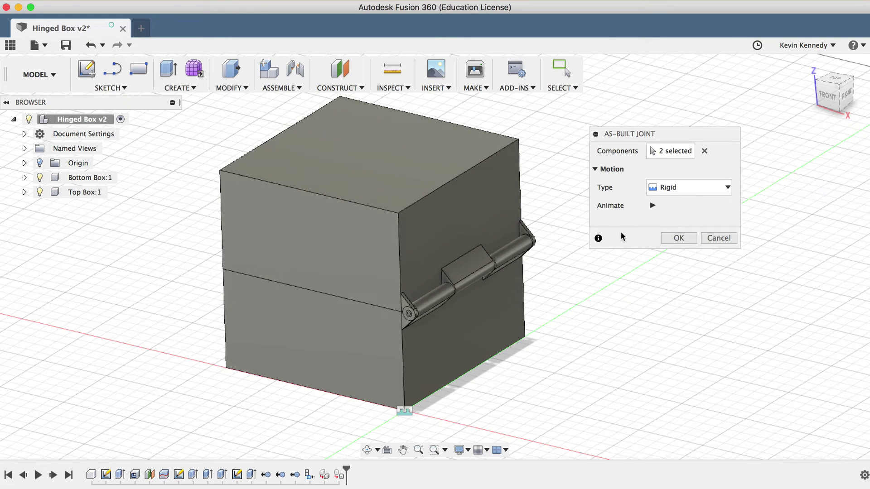
left_click(688, 188)
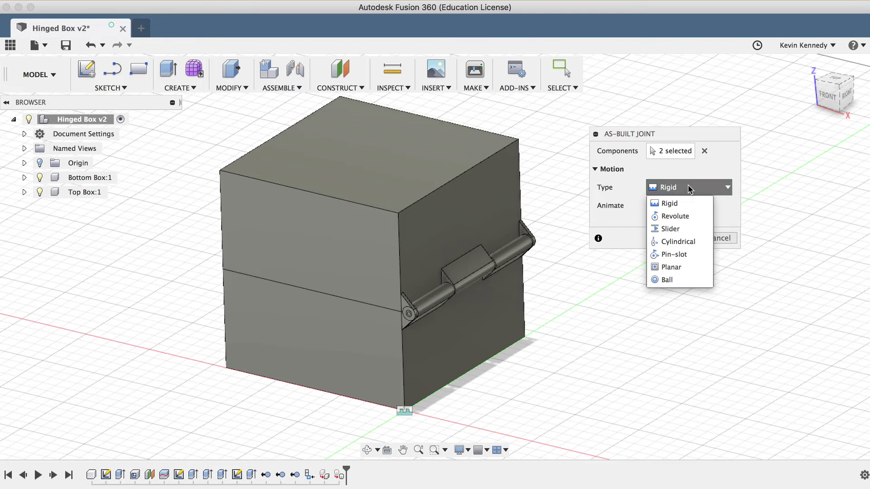
left_click(695, 215)
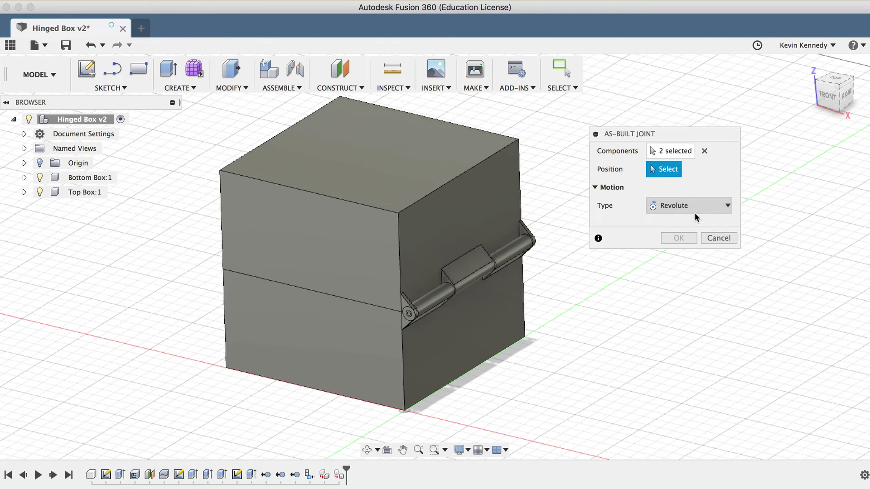
Step: Position the revolute joint at the centre of the hinge pin's end, preview its motion around the Z axis and create it
scroll(366, 407, "up", 6)
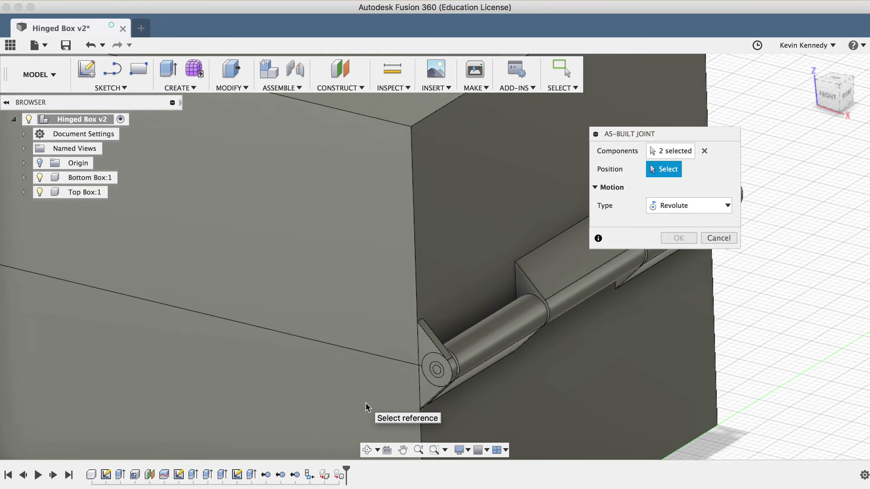
scroll(462, 346, "up", 4)
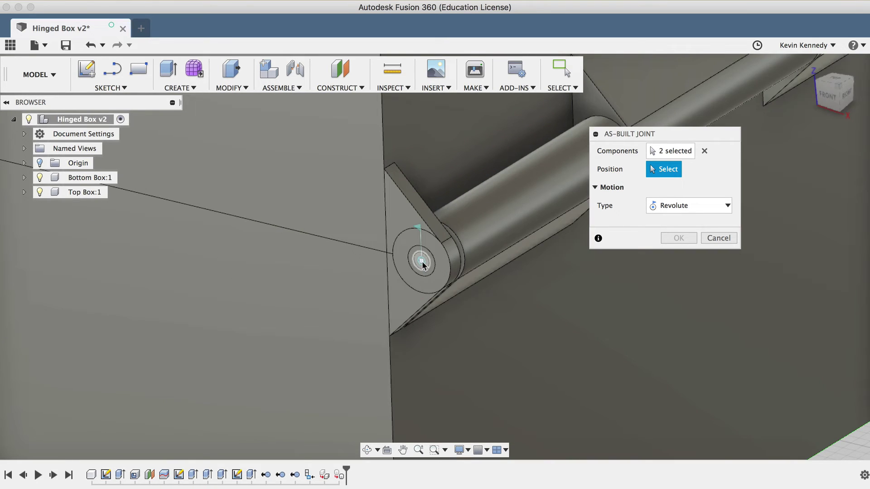
left_click(422, 262)
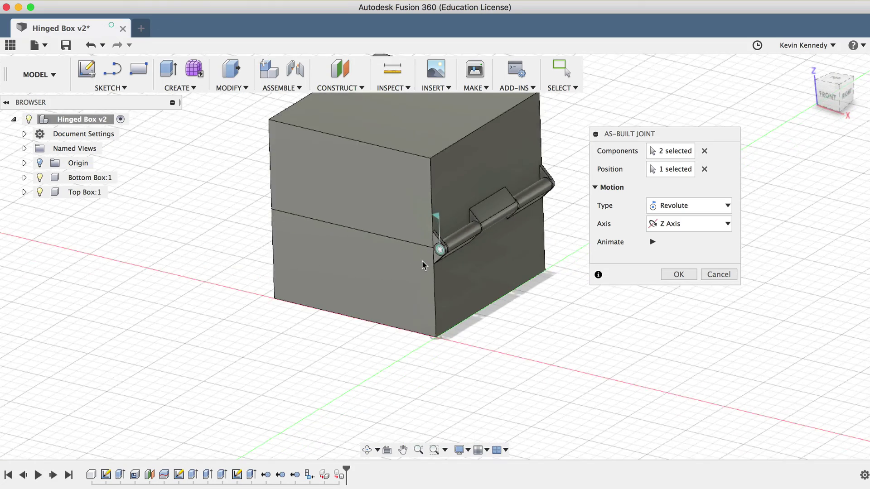
left_click(653, 242)
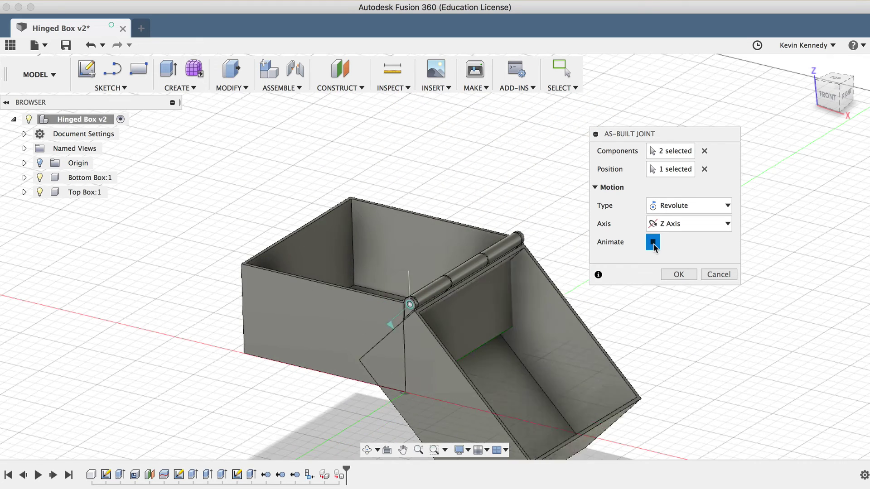
left_click(653, 242)
left_click(677, 276)
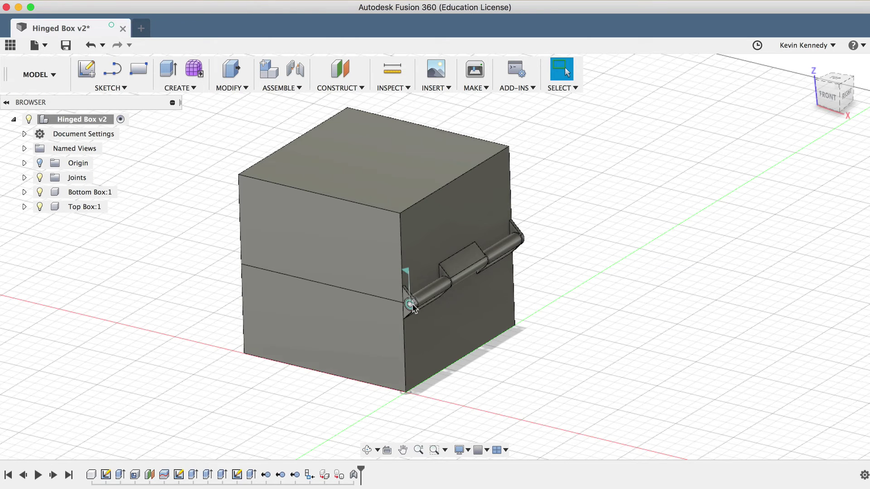
Step: Swing the top box open around the revolute joint to about -95 degrees and view the box from the open side
double_click(407, 275)
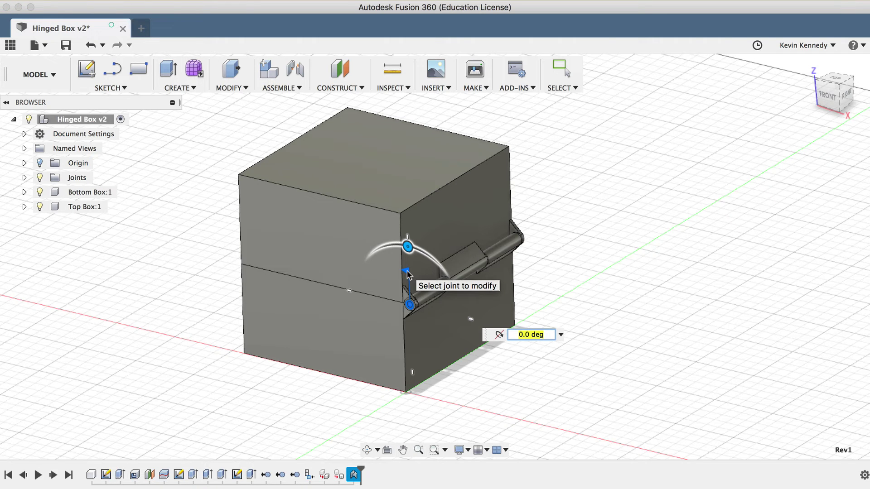
left_click_drag(408, 246, 429, 313)
left_click(817, 77)
scroll(503, 220, "down", 3)
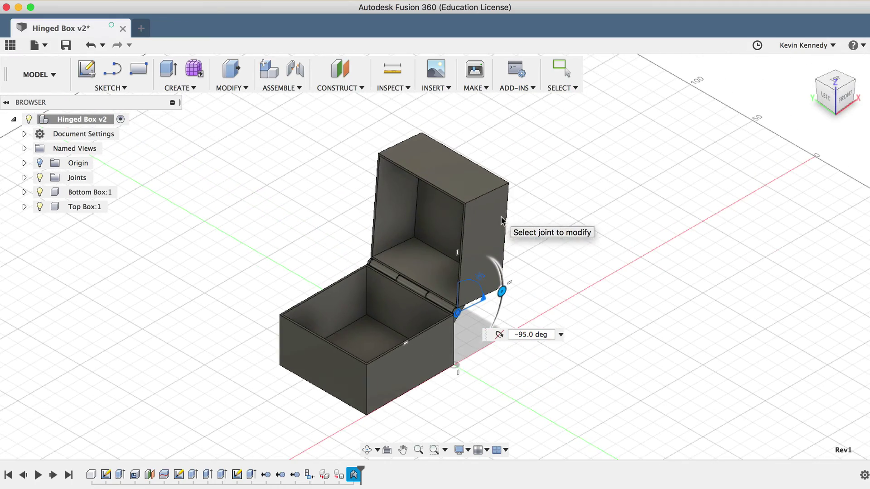
scroll(456, 362, "up", 2)
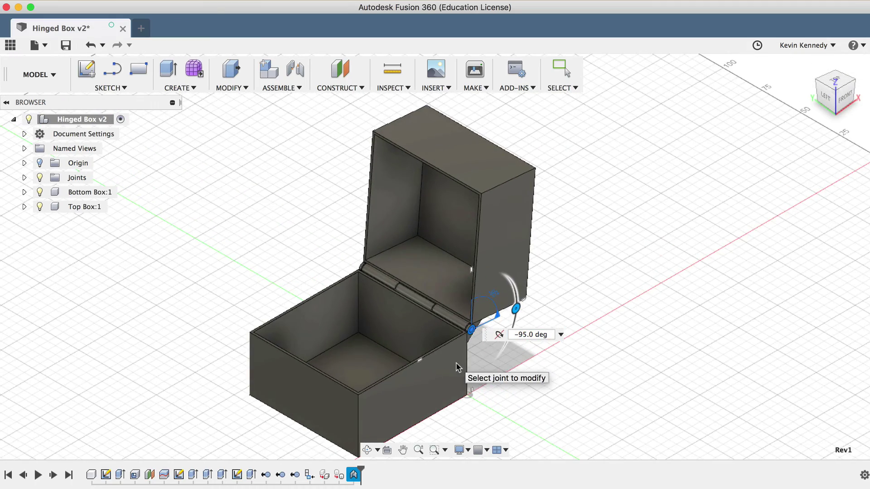
Step: Set the revolute joint's rotation to -180 degrees to lay the top box fully open beside the bottom box
left_click(523, 337)
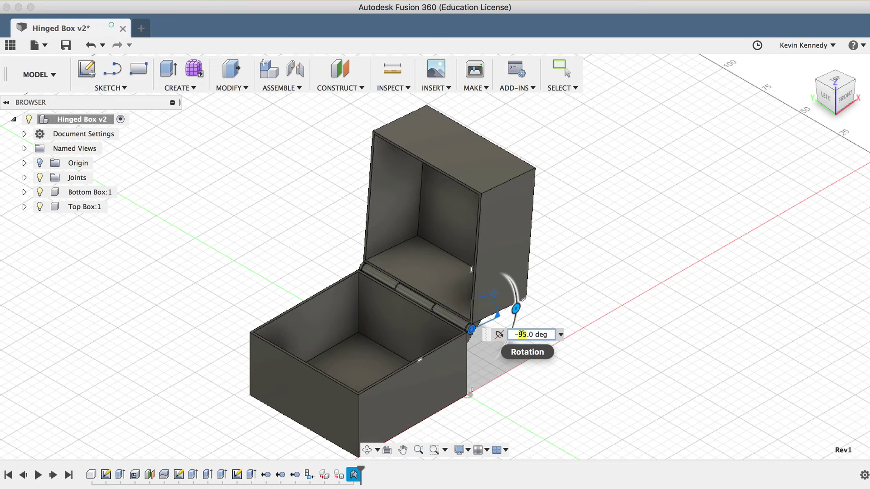
double_click(525, 332)
type("180")
key("Return")
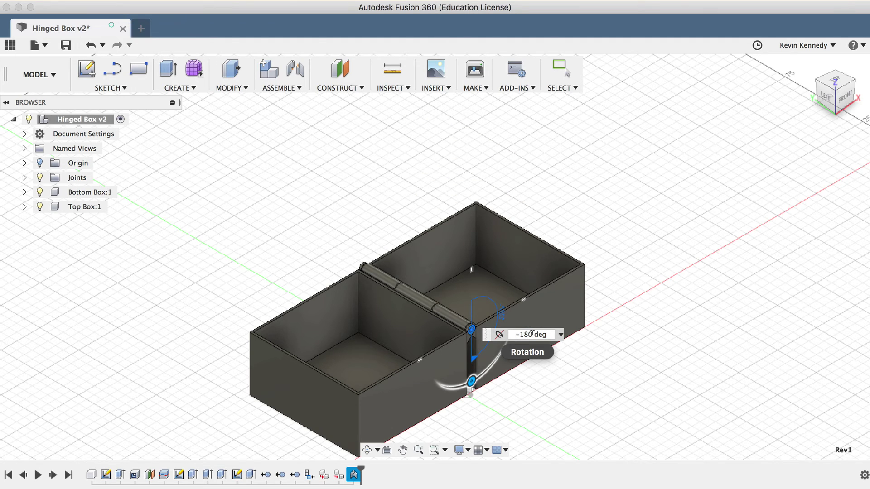
left_click(533, 335)
key("Return")
scroll(533, 339, "up", 3)
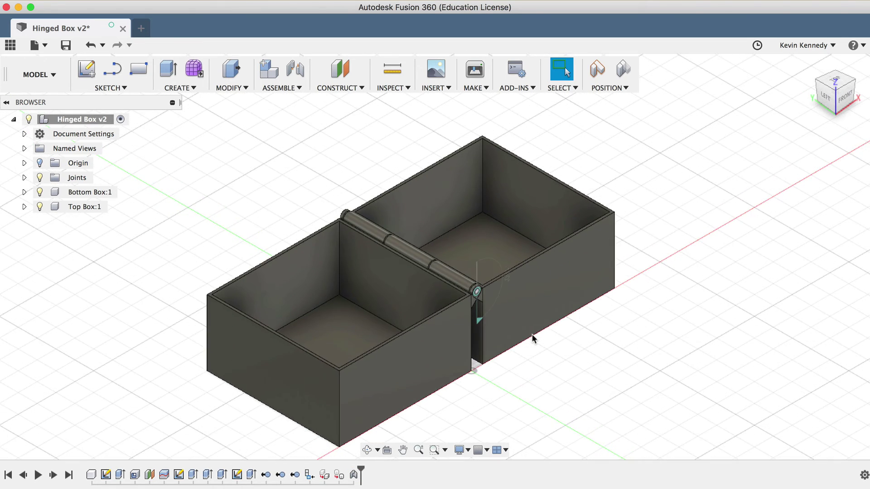
Step: Edit the Bottom Box component's Box sketch, set the rectangle's horizontal dimension to 10 mm and finish the sketch
scroll(533, 337, "down", 2)
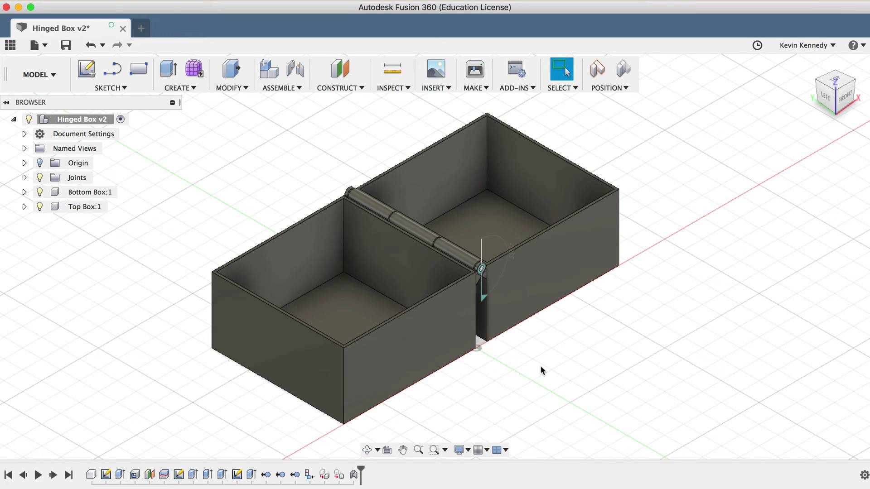
left_click(24, 193)
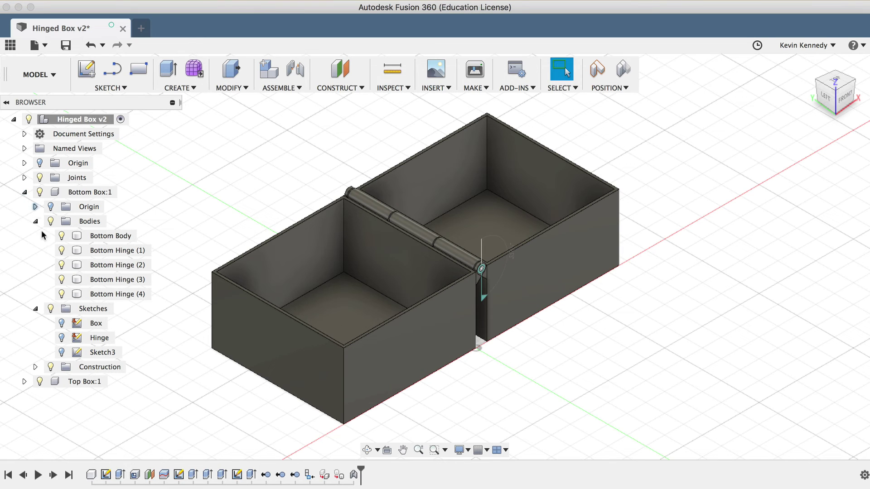
left_click(93, 323)
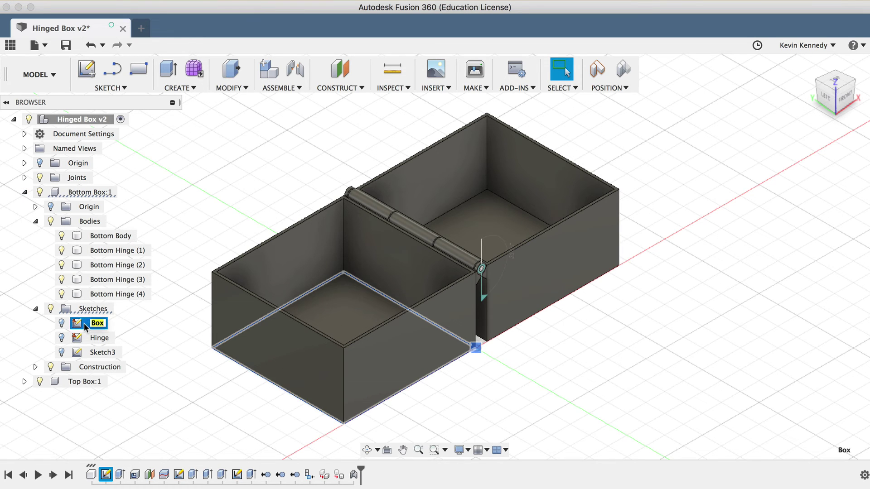
double_click(83, 322)
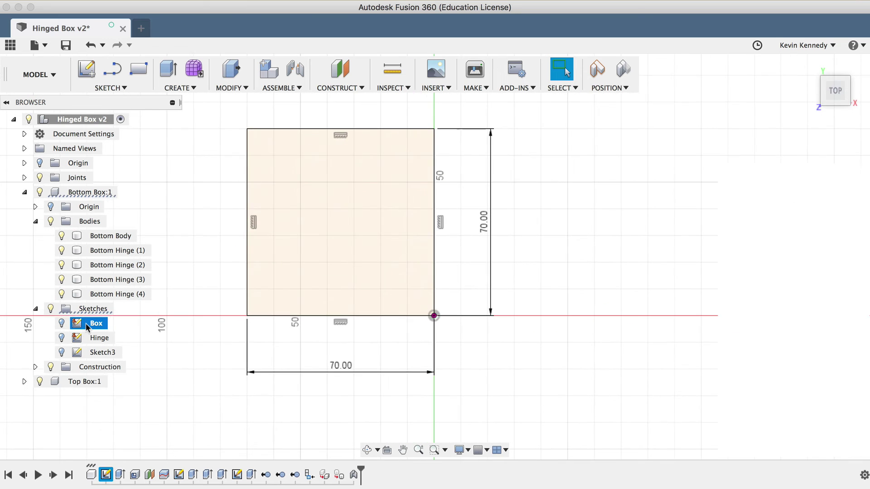
double_click(334, 366)
type("1")
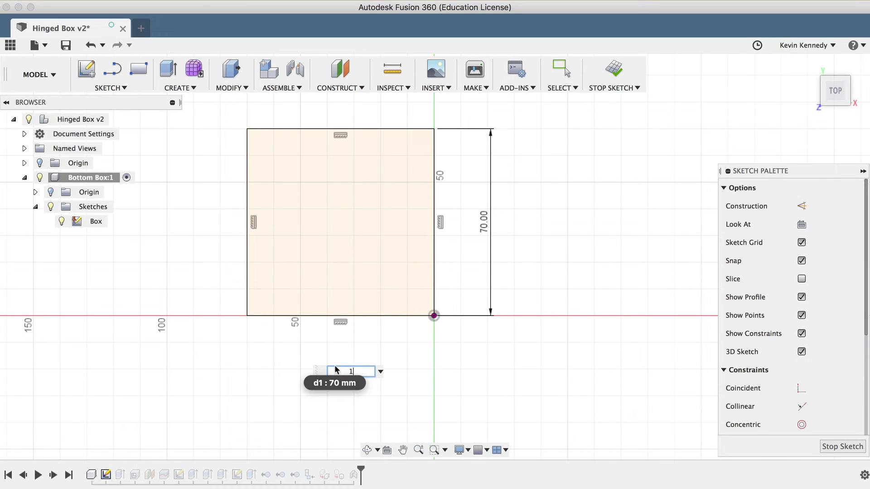
type("0")
key("Return")
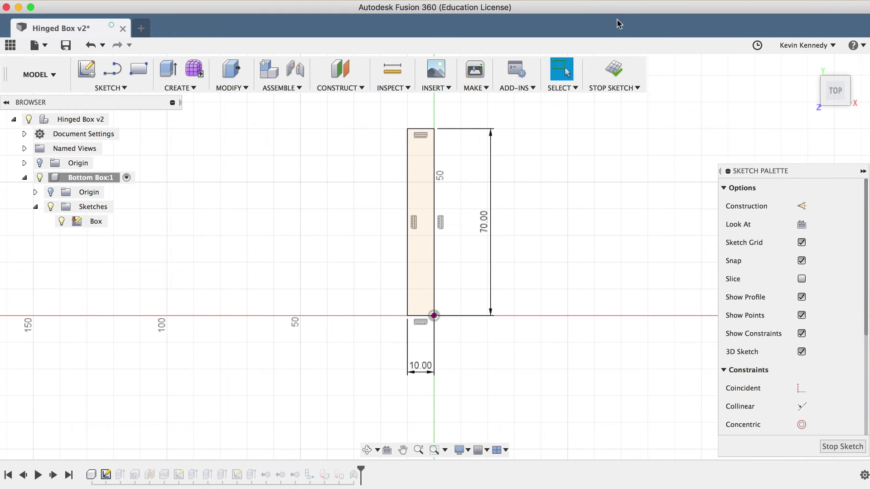
left_click(610, 67)
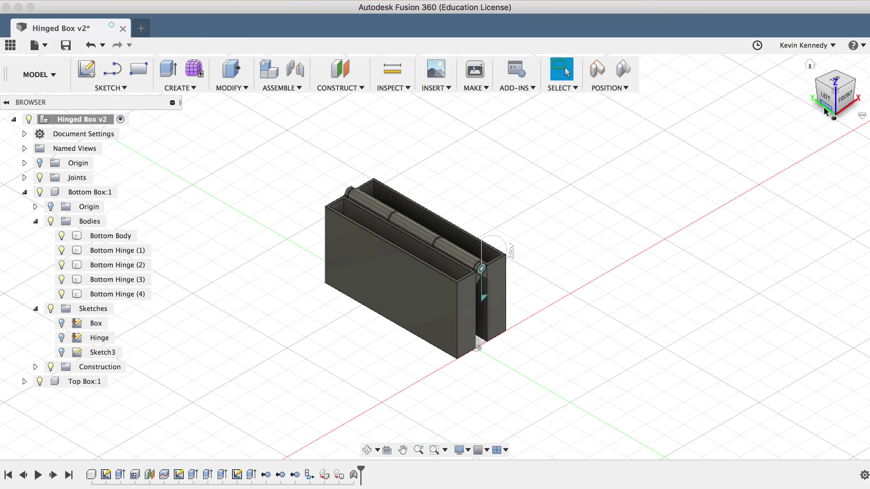
Step: Set the BoxHeight user parameter to 20 mm and apply the change to the model
left_click(842, 97)
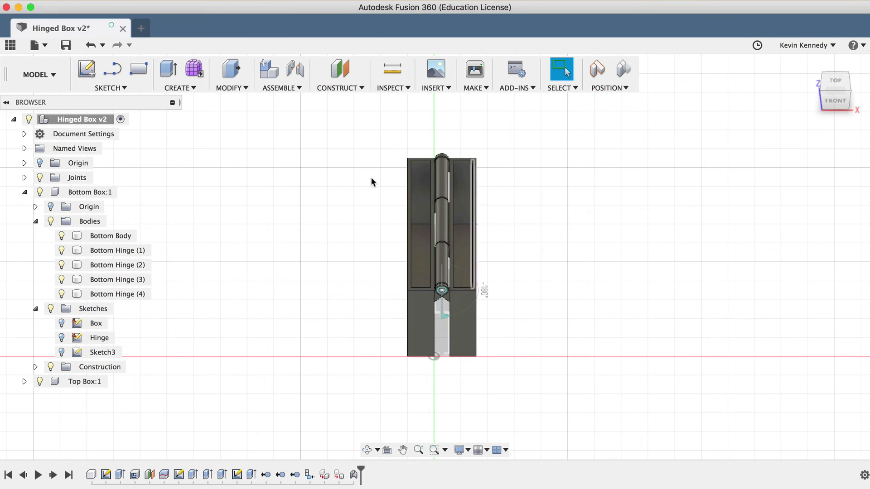
left_click(230, 88)
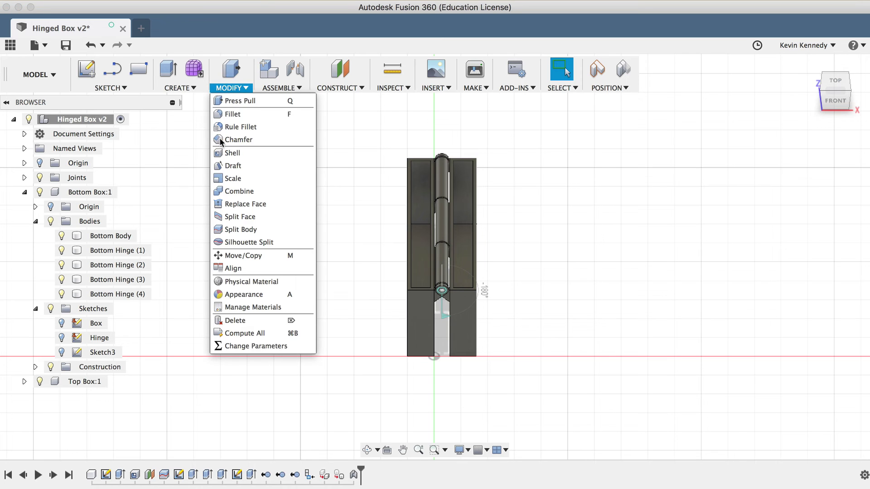
left_click(290, 346)
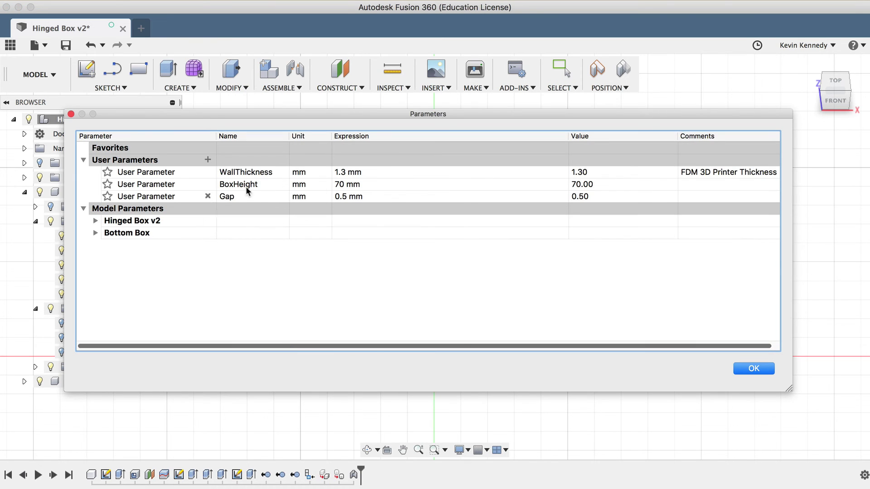
left_click(341, 185)
left_click(343, 184)
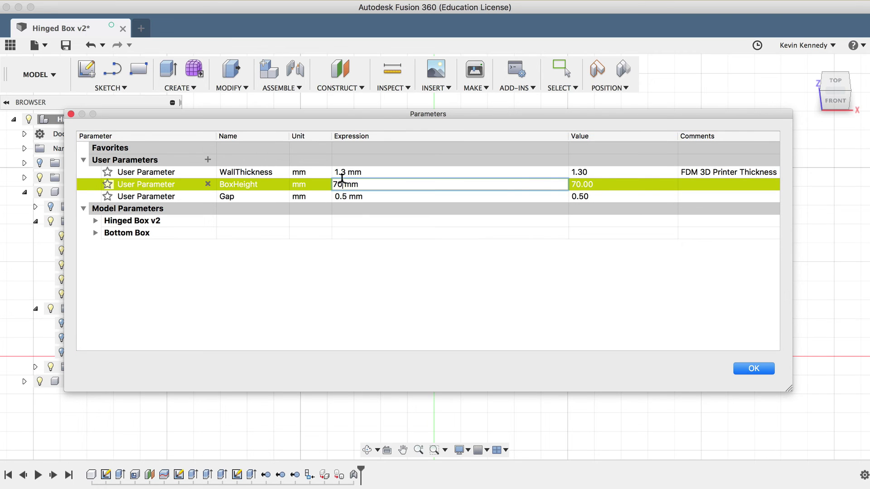
key("BackSpace")
key("BackSpace")
type("20")
left_click(754, 371)
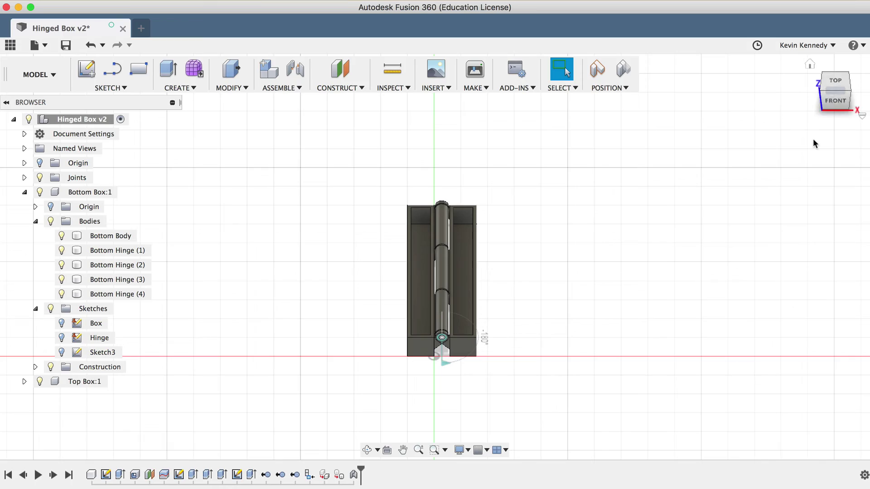
Step: Examine the resized box and its hinge from an angled front view, and look over the revolute joint's available commands
left_click(811, 65)
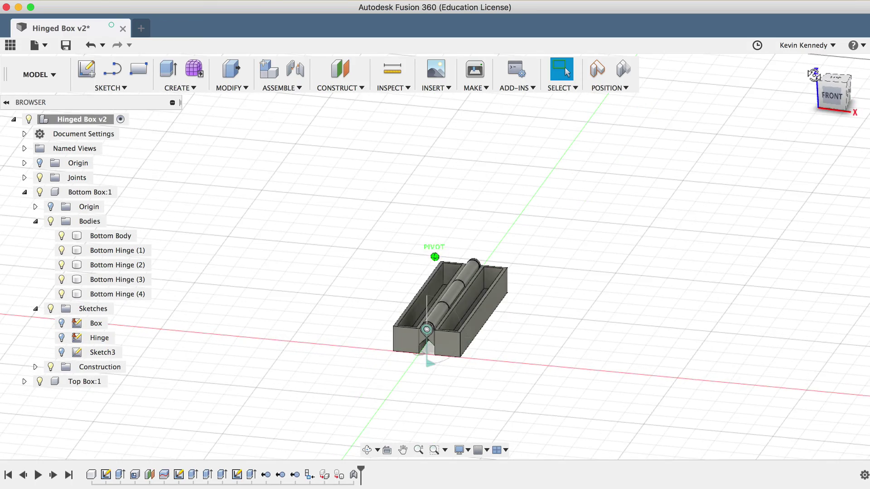
scroll(360, 390, "up", 5)
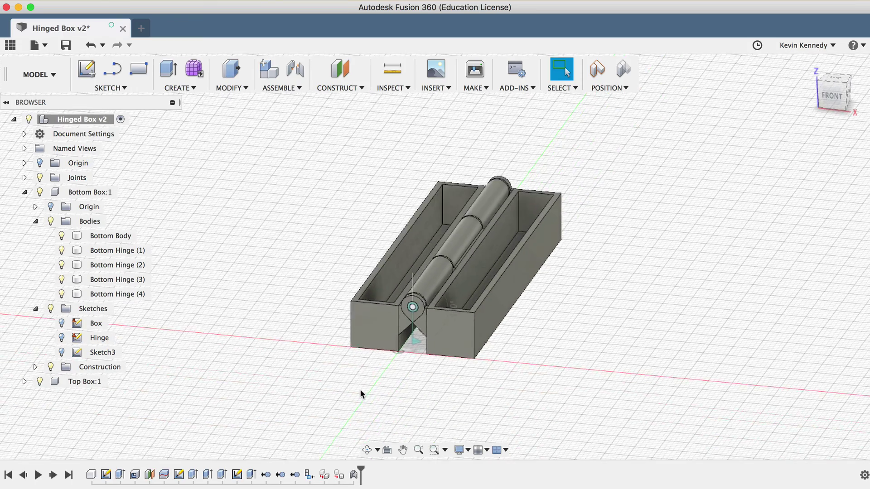
scroll(359, 390, "up", 3)
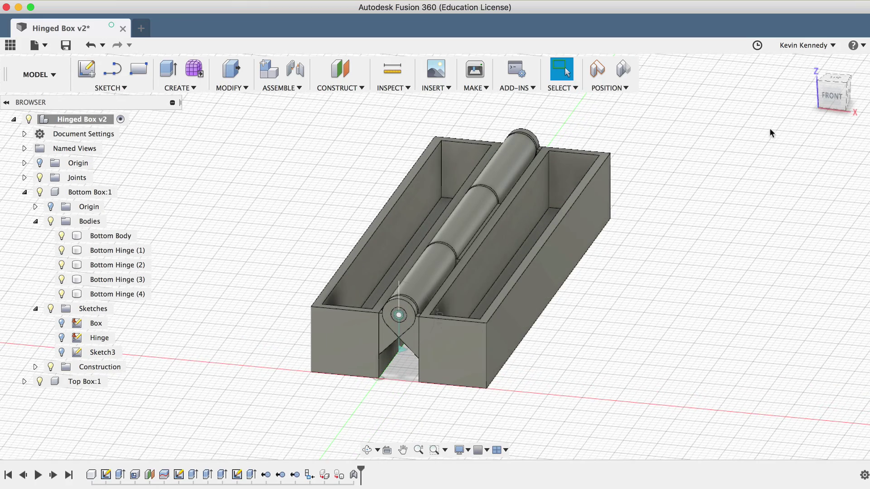
middle_click_drag(842, 87, 822, 96, "shift")
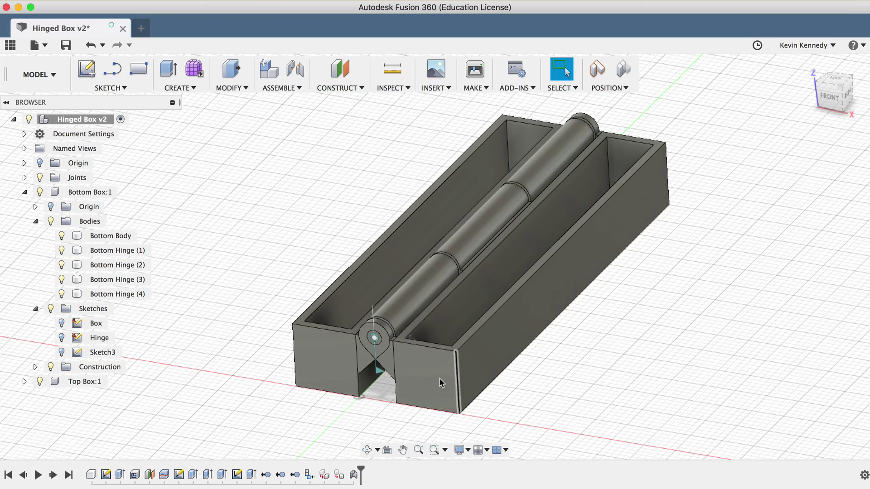
left_click(379, 374)
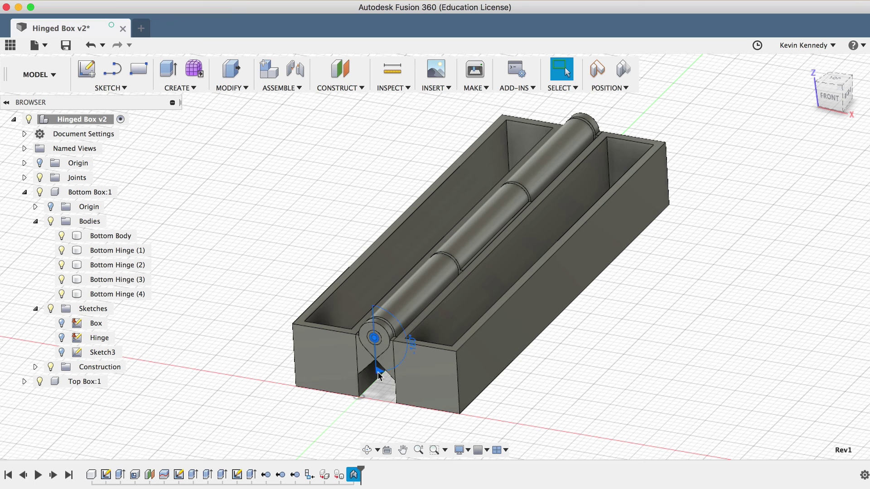
right_click(380, 375)
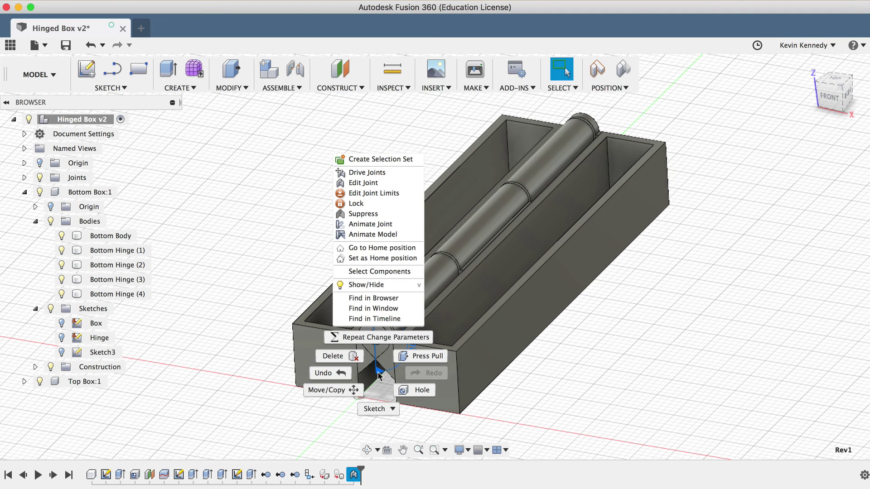
key("Escape")
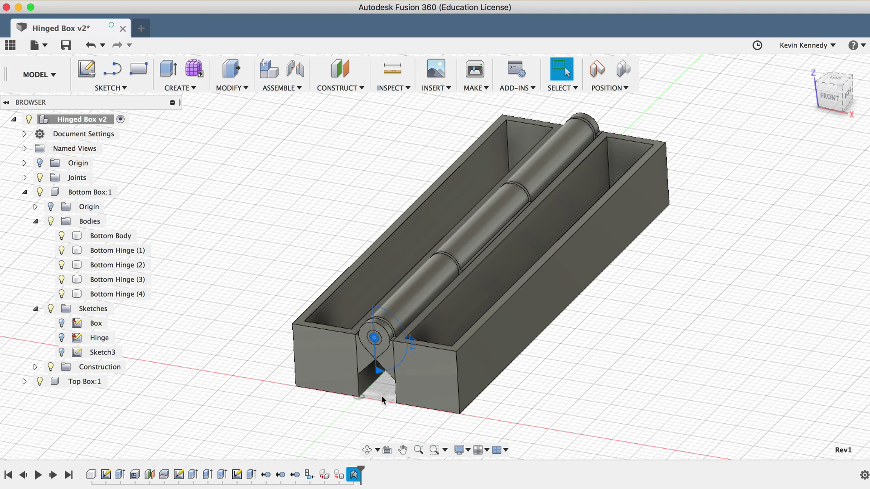
left_click(377, 415)
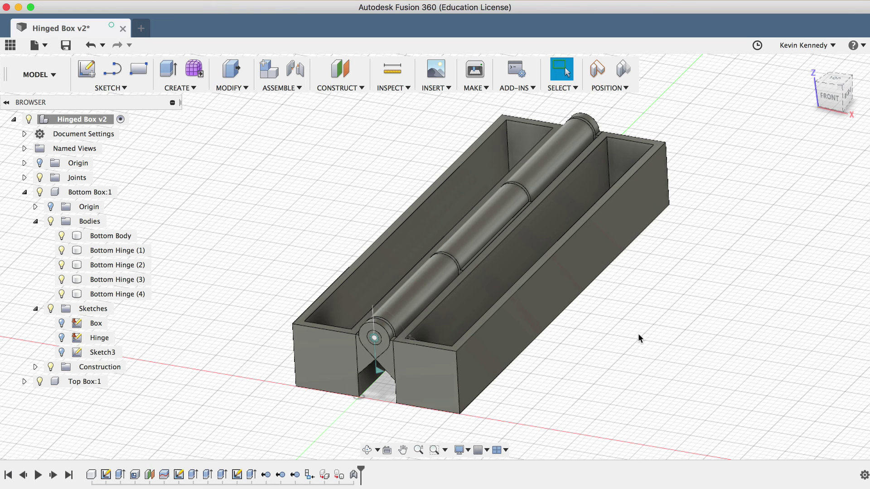
Step: Set up an STL export of the whole Hinged Box assembly with High refinement and sending to the 3D print utility turned off
right_click(74, 119)
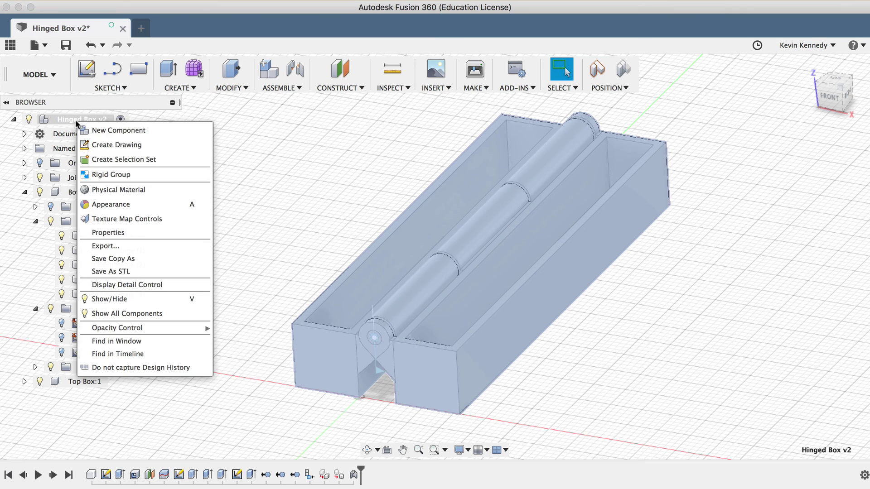
left_click(167, 270)
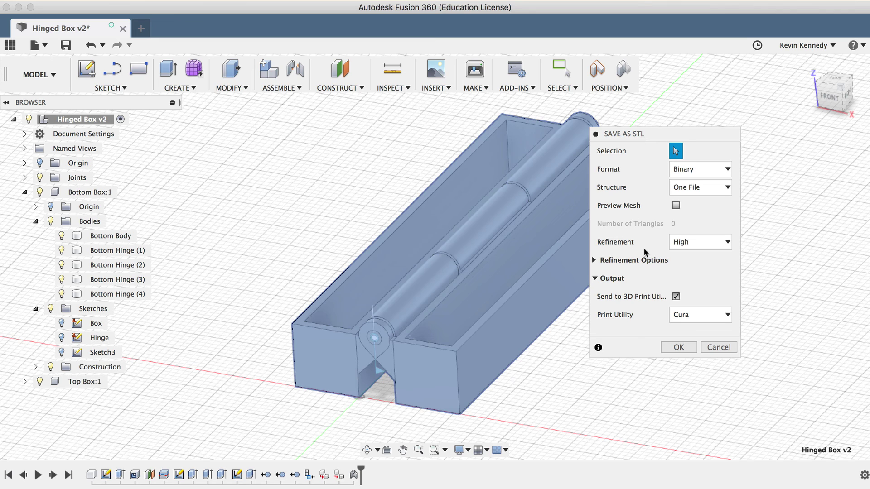
left_click(704, 238)
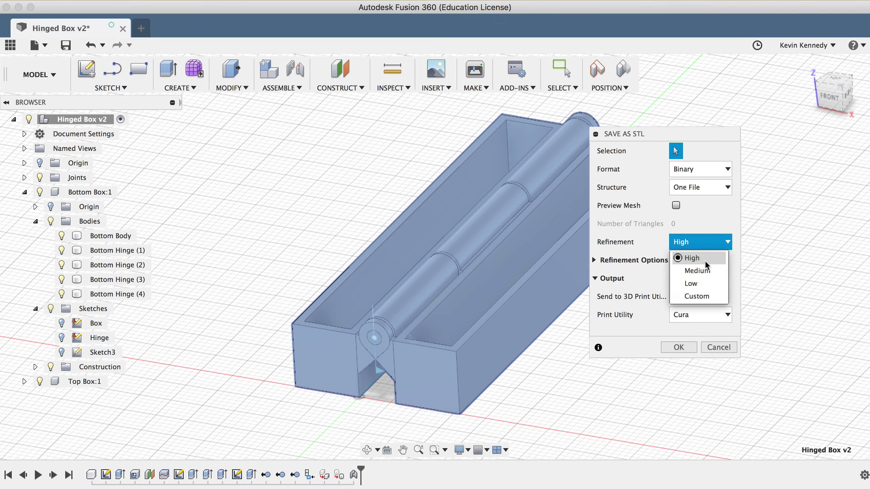
left_click(705, 260)
left_click(705, 261)
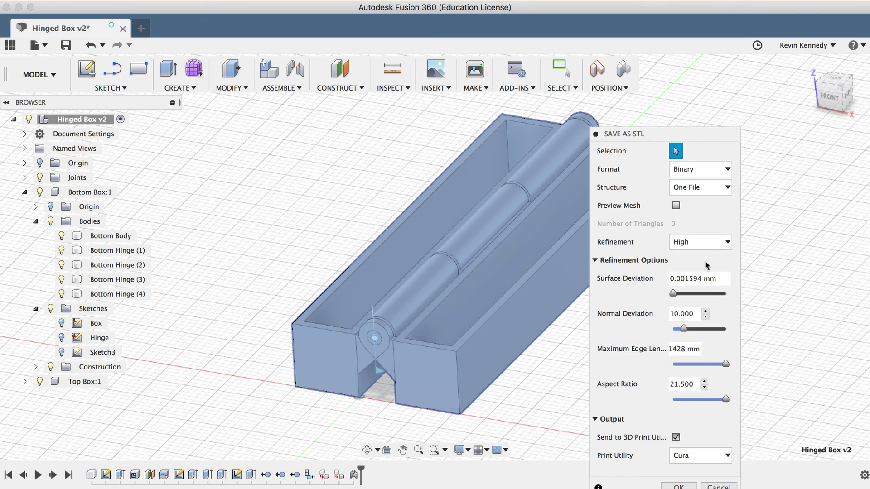
left_click(594, 261)
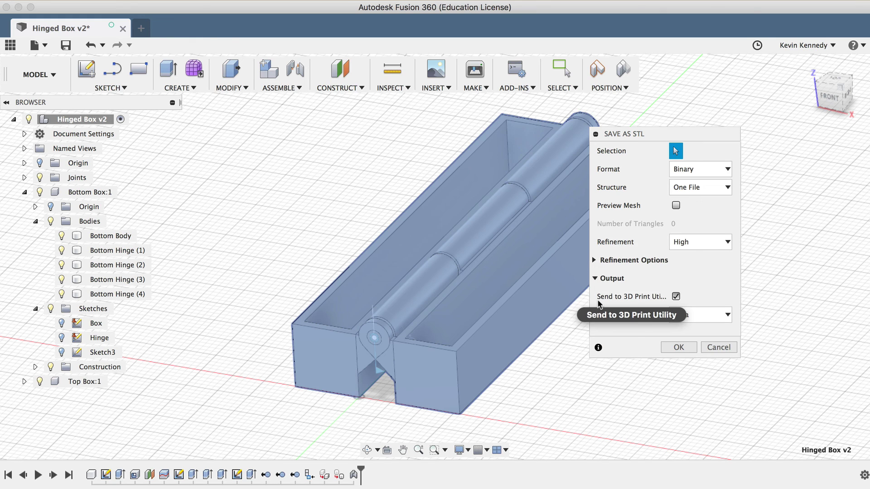
left_click(676, 297)
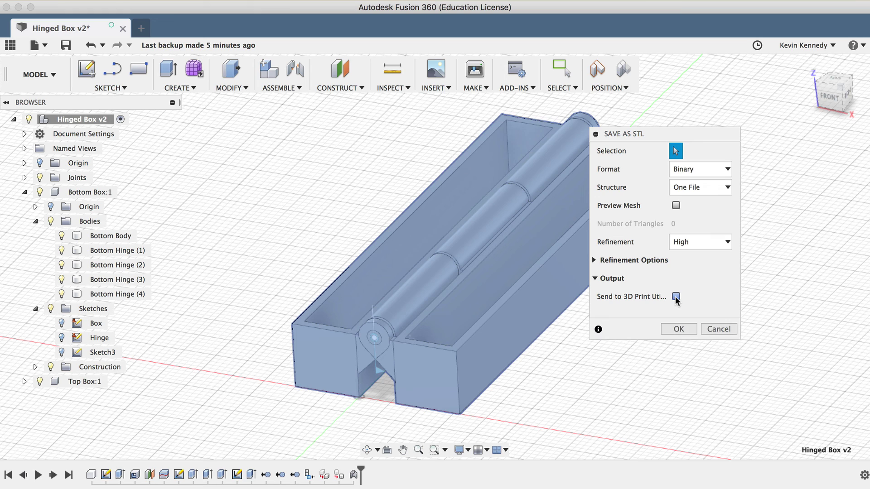
Step: Accept the STL export options and start editing the version number in the file name
left_click(675, 331)
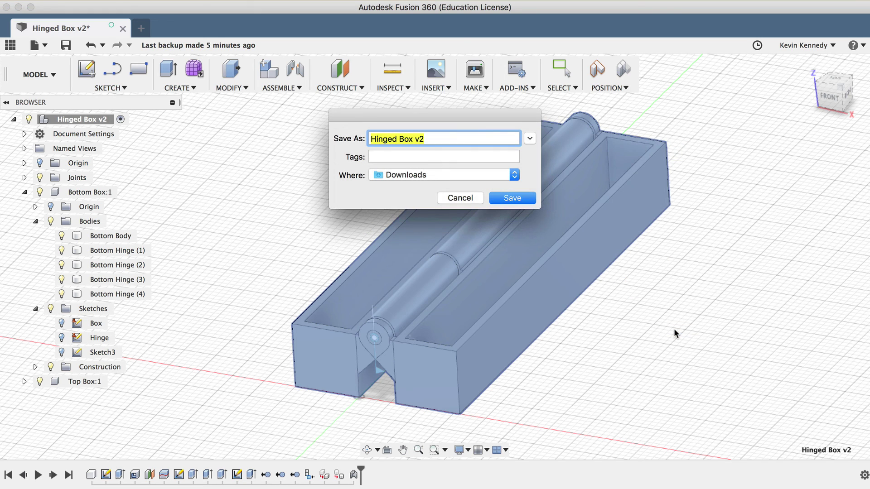
key("Right")
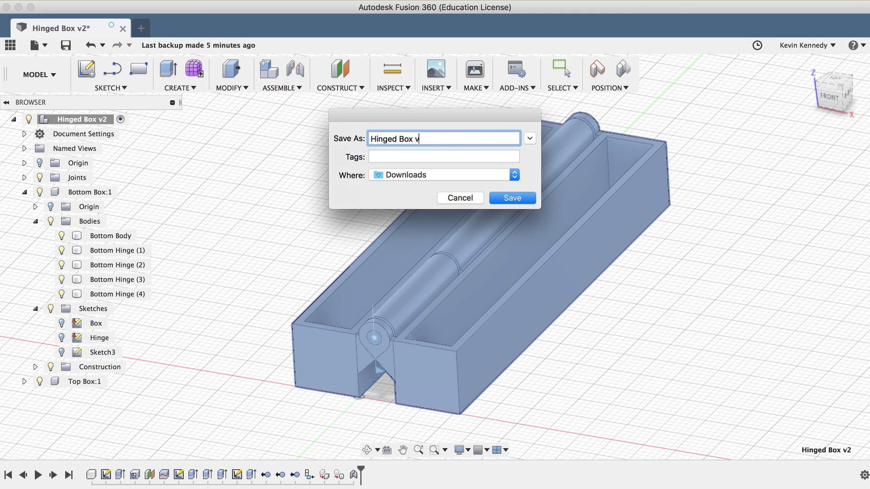